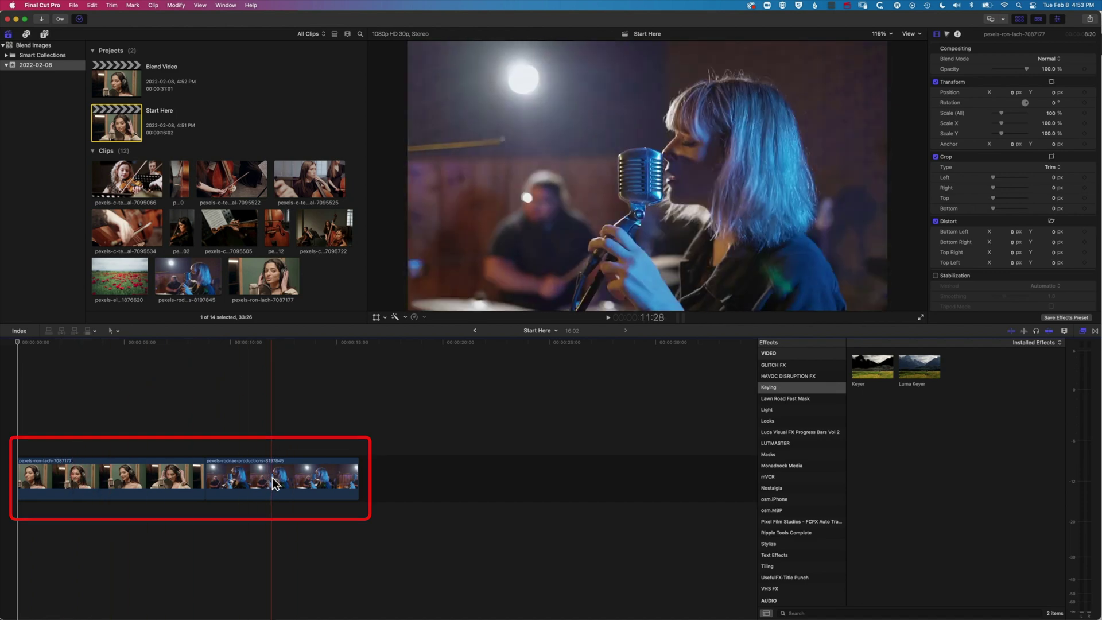
Connect the headphone singer clip above the blue-haired singer clip and fit the edit in the timeline
click(117, 481)
drag(98, 480, 107, 427)
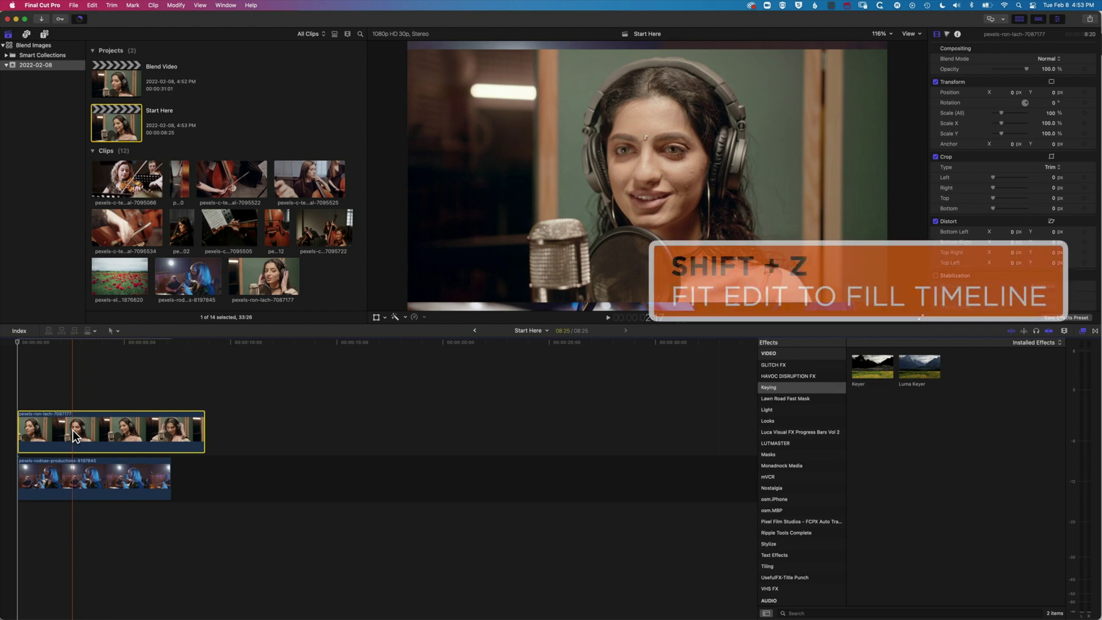
key(shift+z)
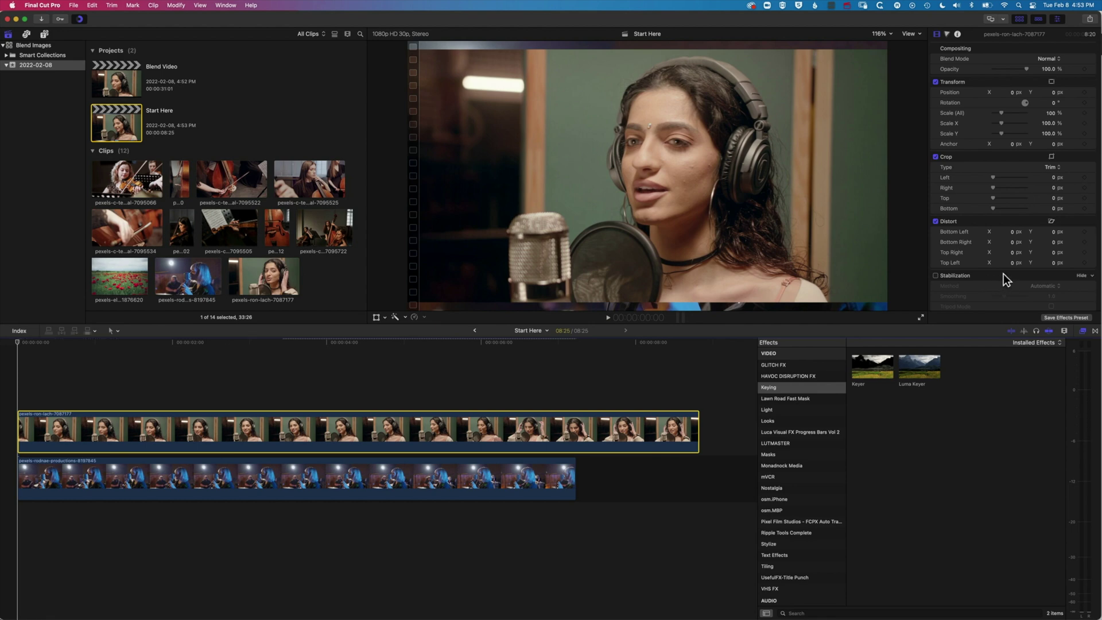
Set the headphone singer clip's Spatial Conform Type to Fill
scroll(1010, 277, down, 3)
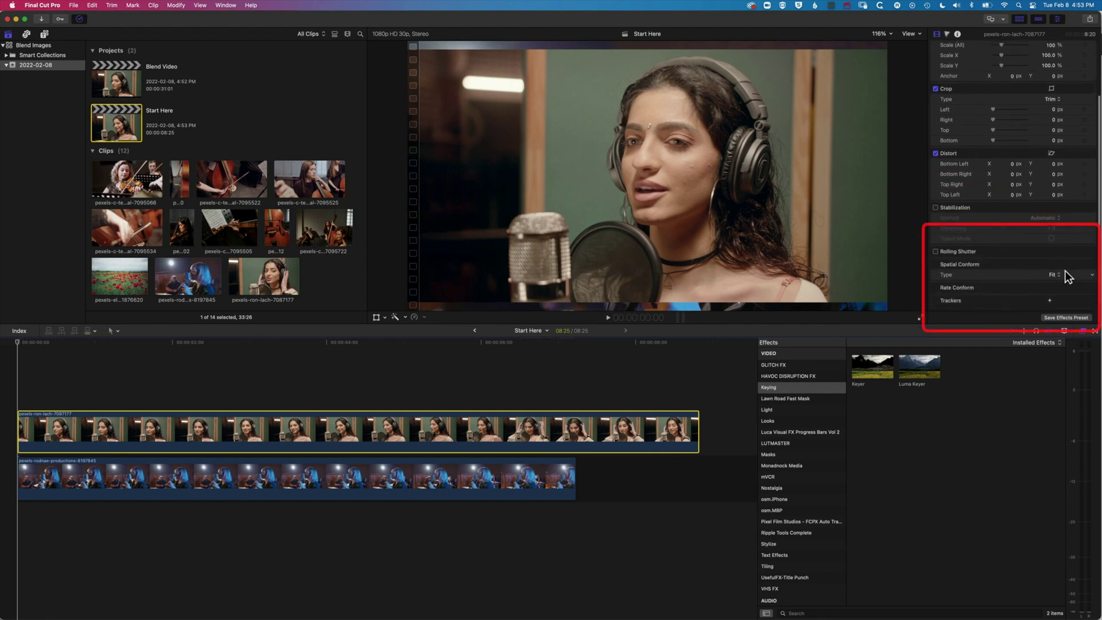
click(1060, 274)
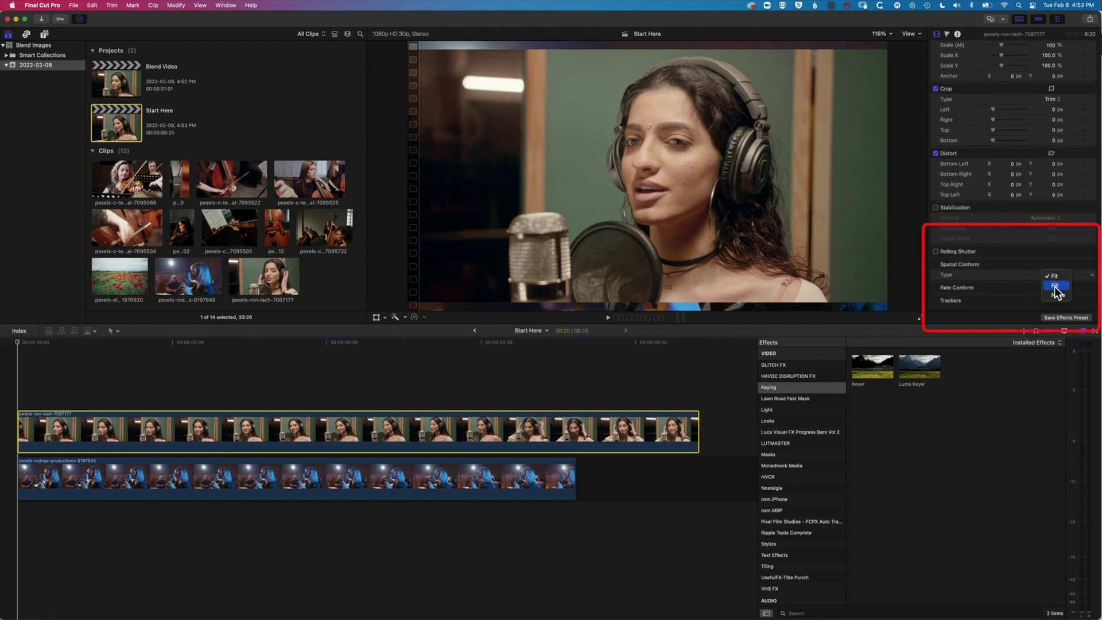
click(1057, 285)
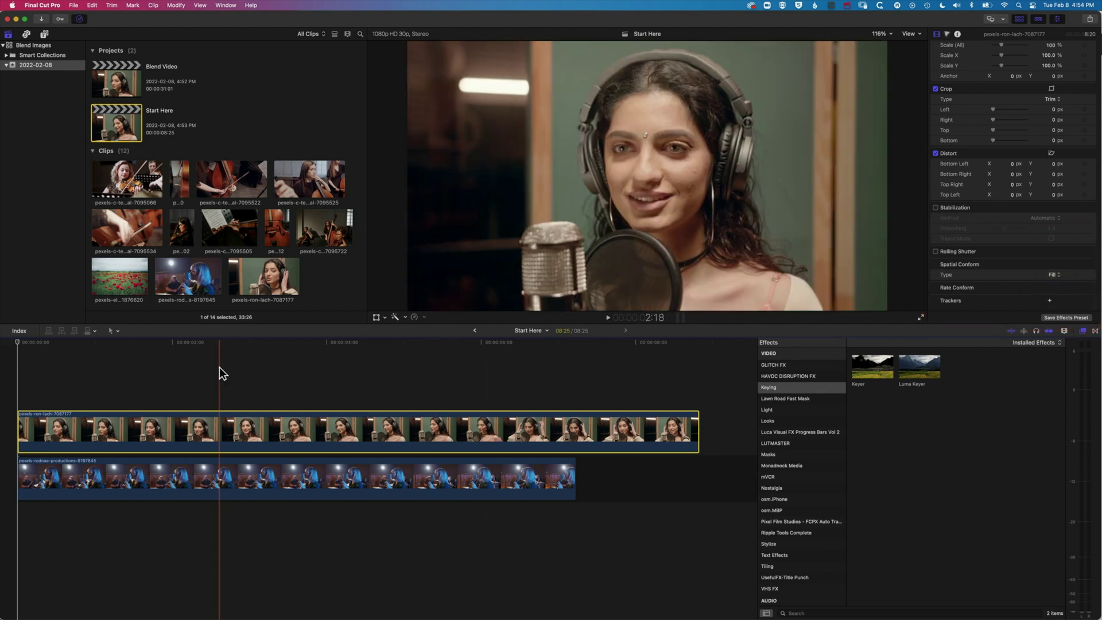
Toggle the top clip off and back on at about two seconds to compare the lower singer
click(242, 343)
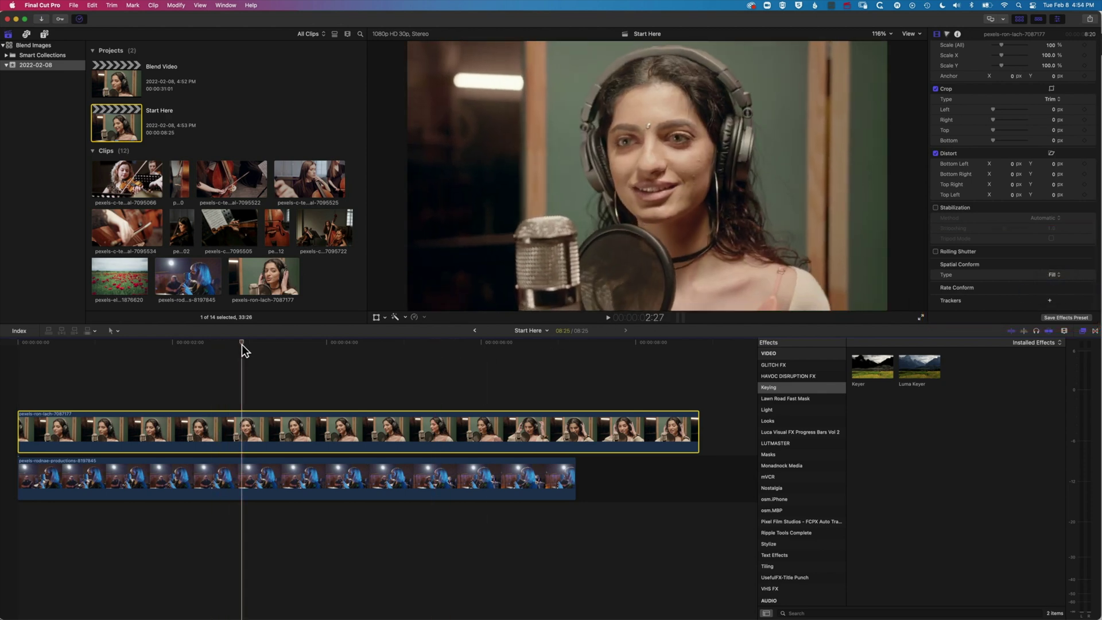
key(v)
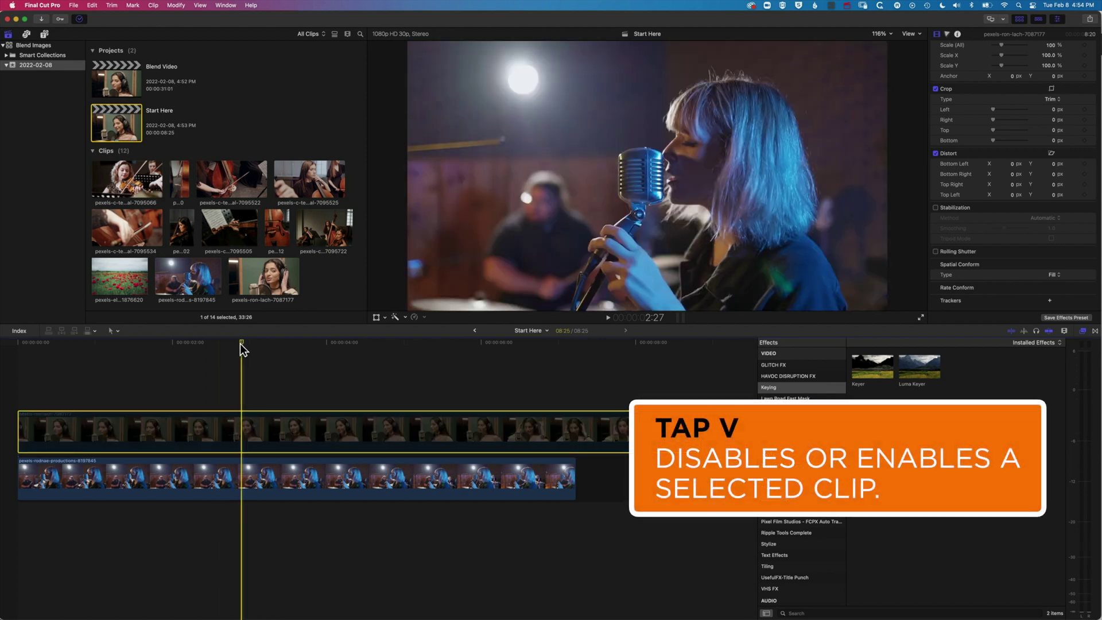
key(v)
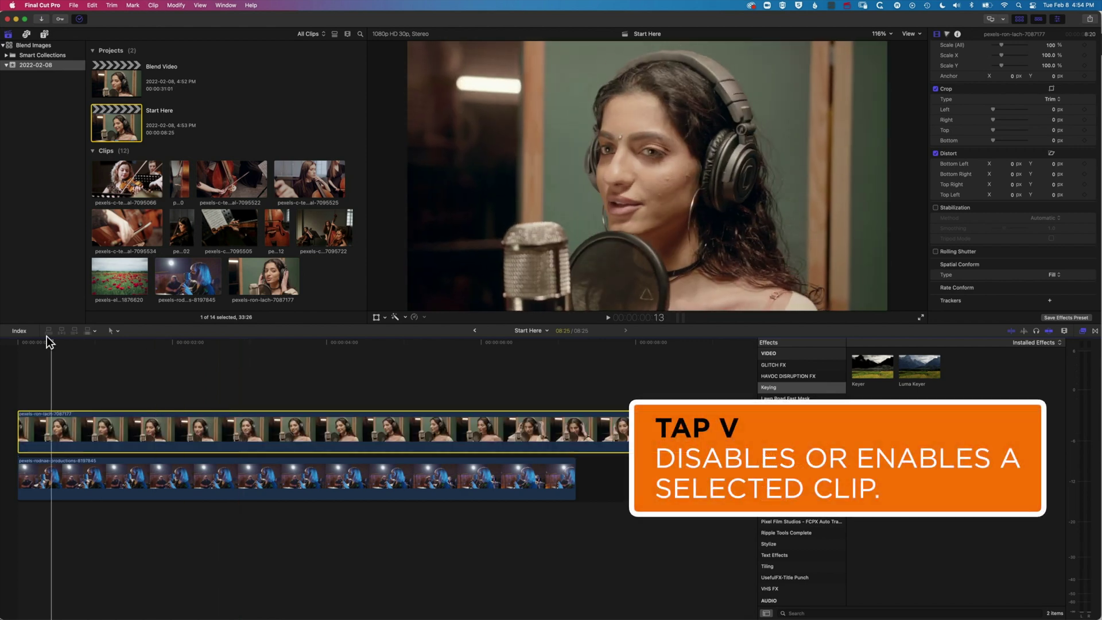
click(55, 343)
click(80, 342)
Slide the headphone singer clip later so the project runs 10:04, then play and compare with V
mouse_move(20, 424)
mouse_down()
mouse_move(120, 424)
mouse_move(21, 423)
mouse_up()
key(space)
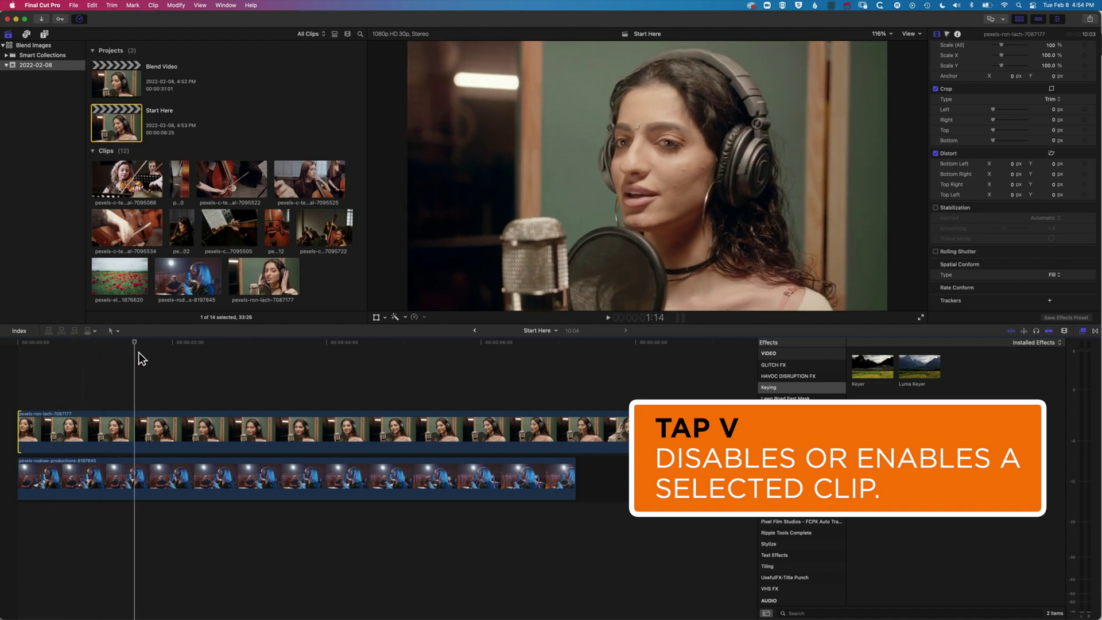
click(163, 426)
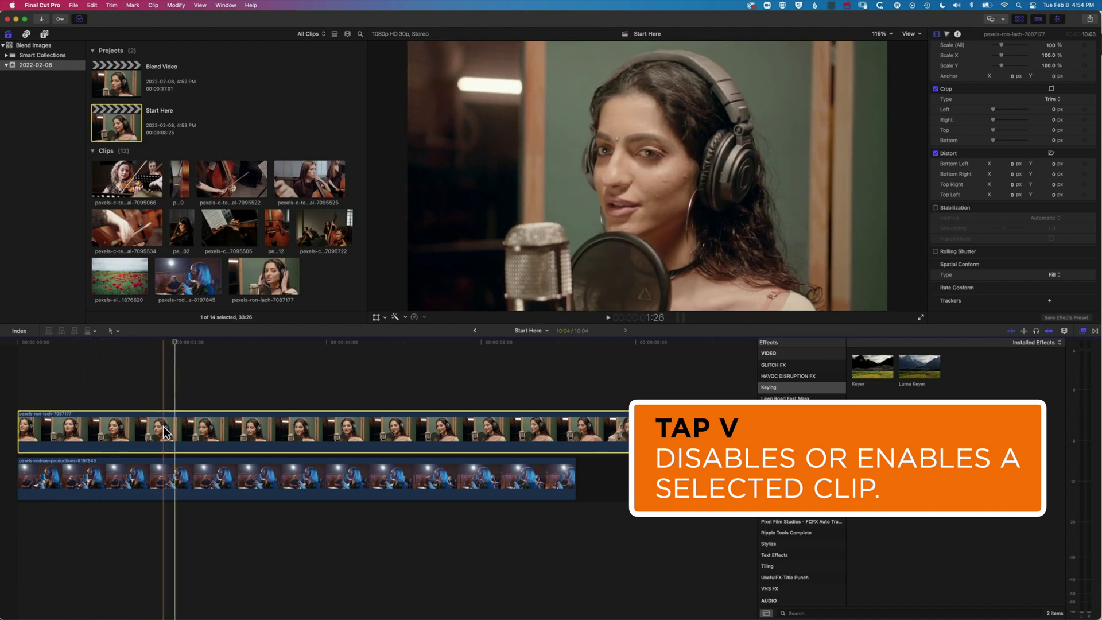
key(v)
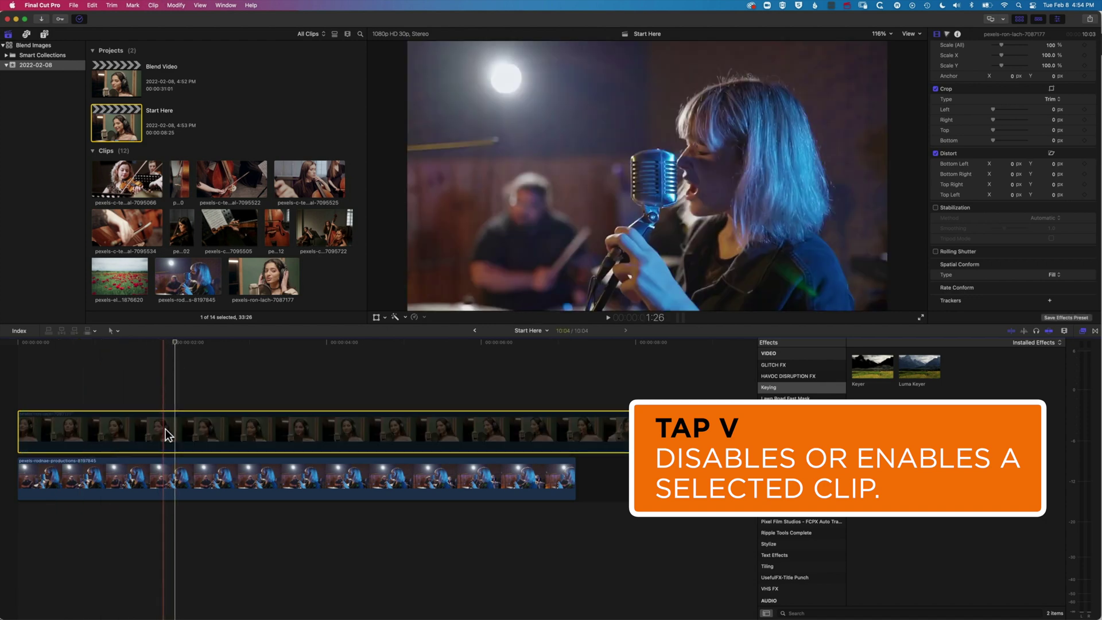
key(v)
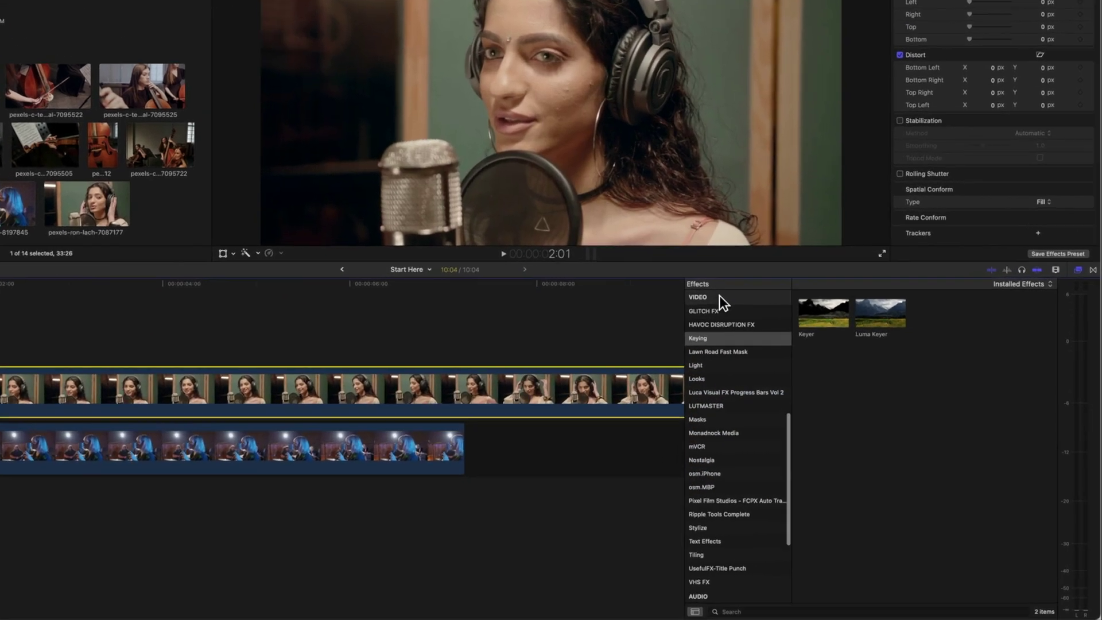
Search 'flip' in All Video & Audio effects and apply Flipped to the top clip
scroll(783, 357, up, 8)
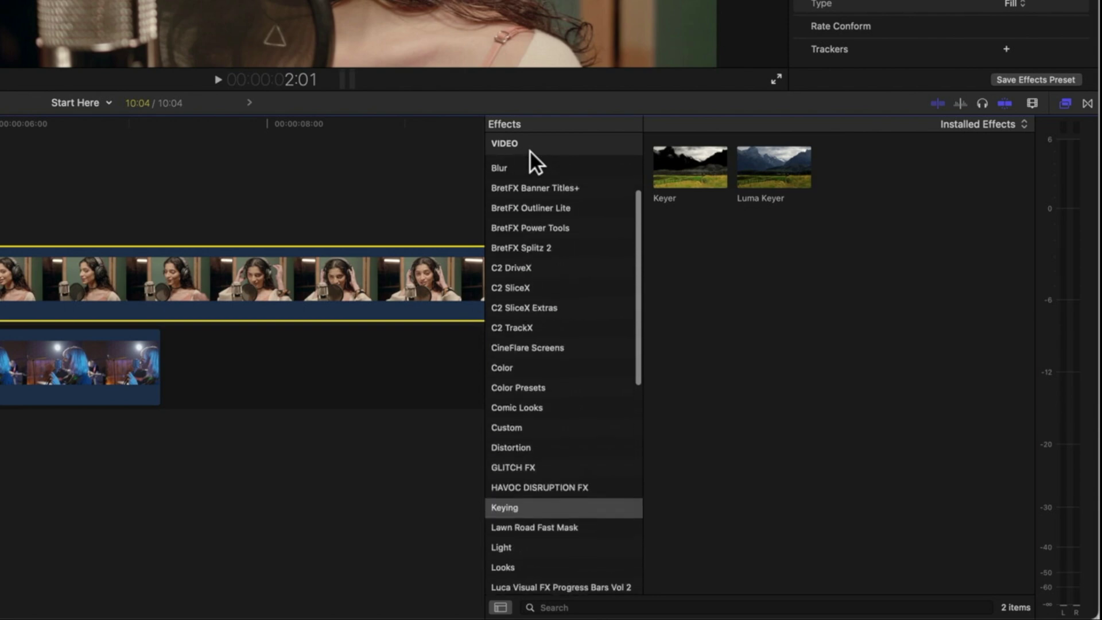
scroll(530, 153, up, 5)
click(529, 139)
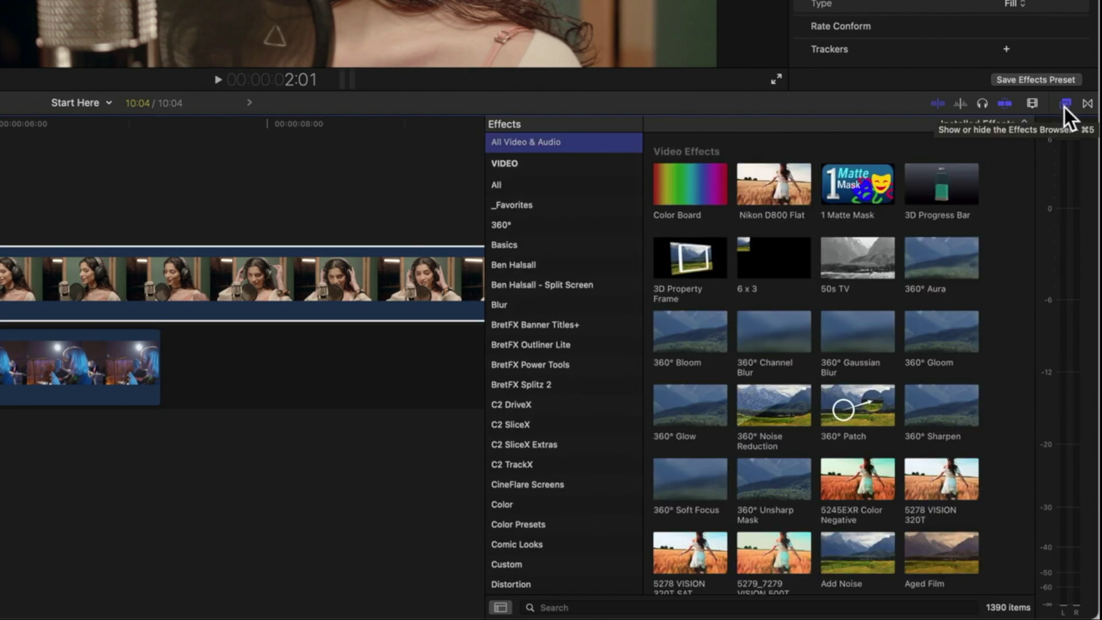
click(559, 607)
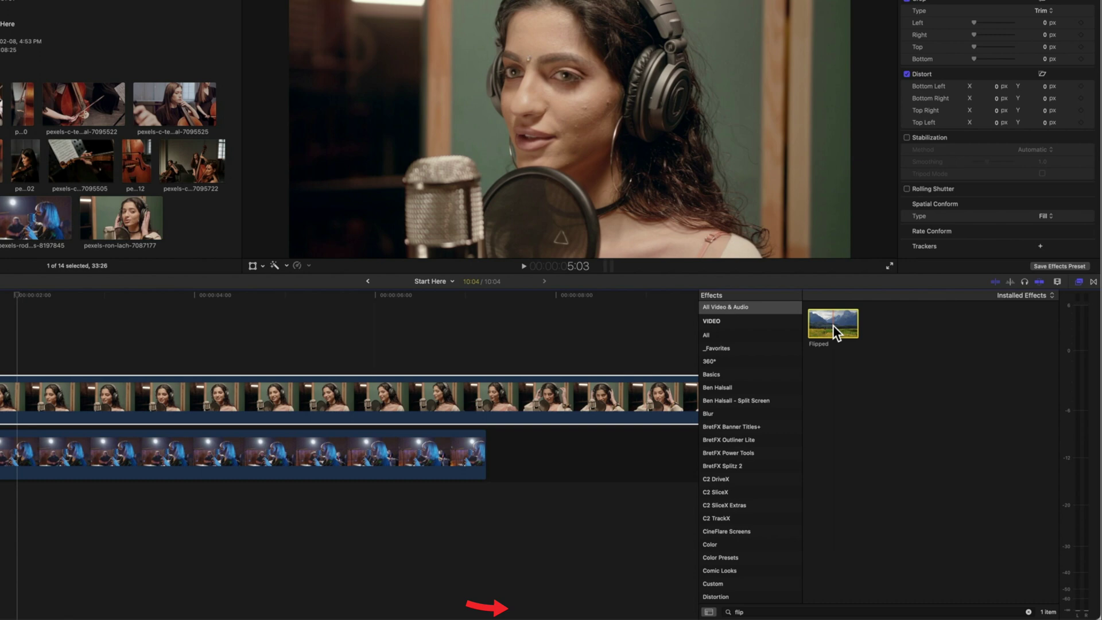
drag(682, 187, 0, 261)
drag(464, 418, 461, 421)
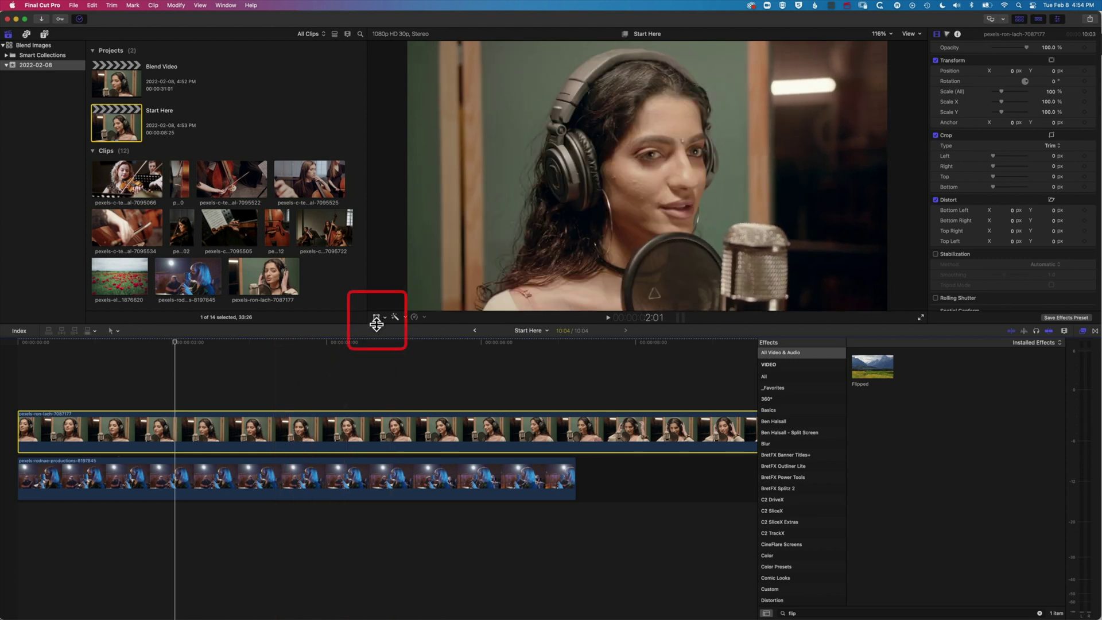
Scale the headphone singer to 113.66% and position her at X -304.6, Y -20.8 px
click(376, 316)
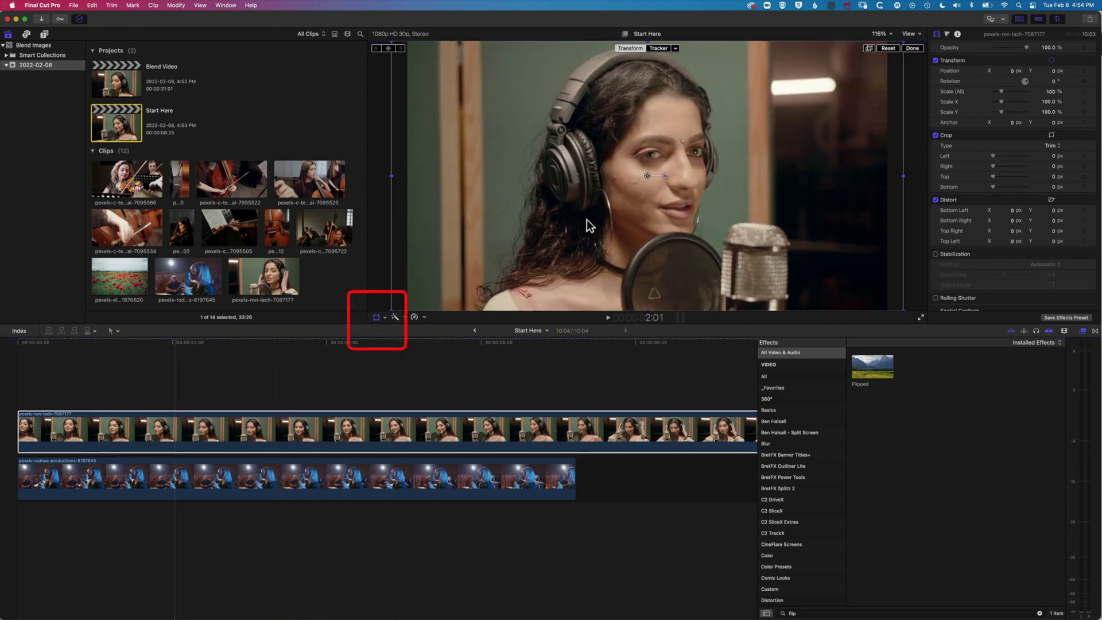
drag(643, 204, 515, 207)
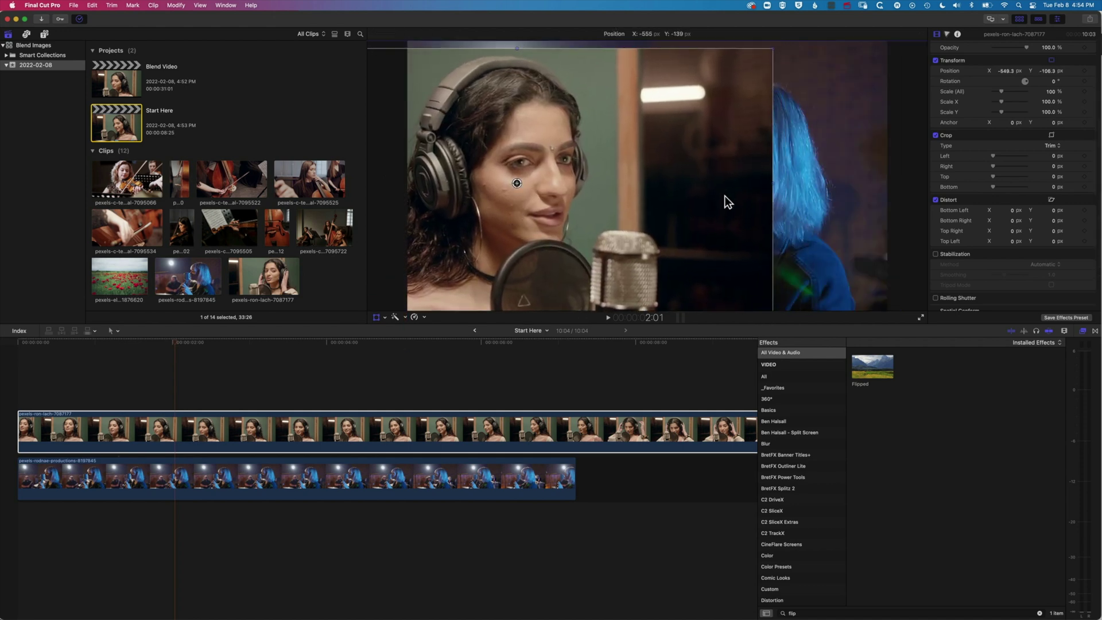
drag(724, 197, 714, 237)
drag(765, 85, 797, 68)
drag(677, 140, 647, 132)
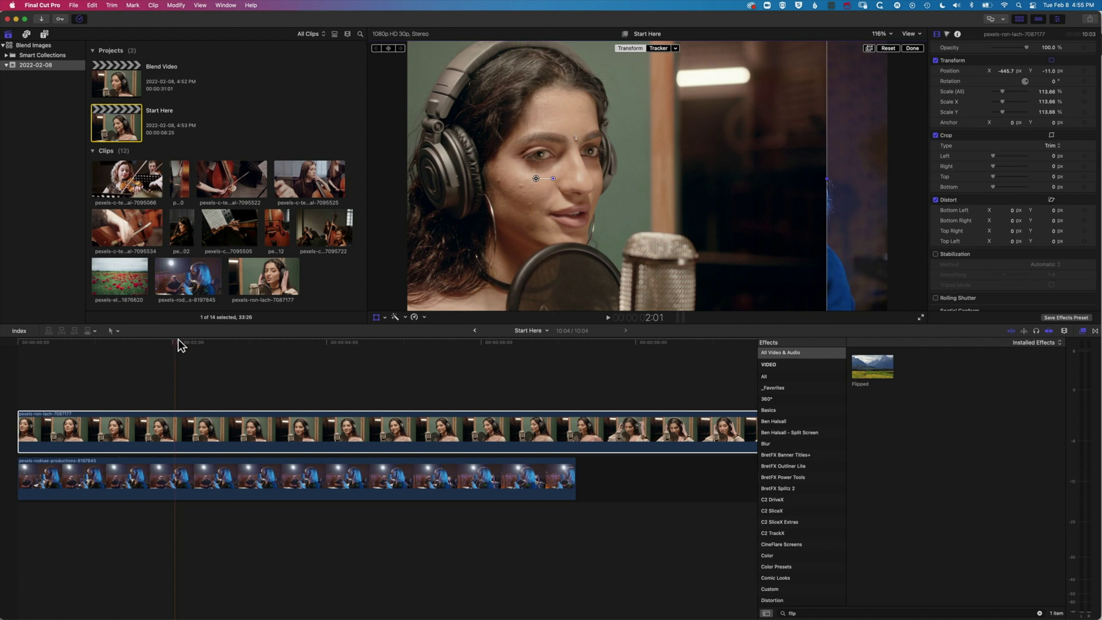
drag(178, 339, 106, 349)
drag(459, 249, 494, 250)
drag(149, 341, 407, 377)
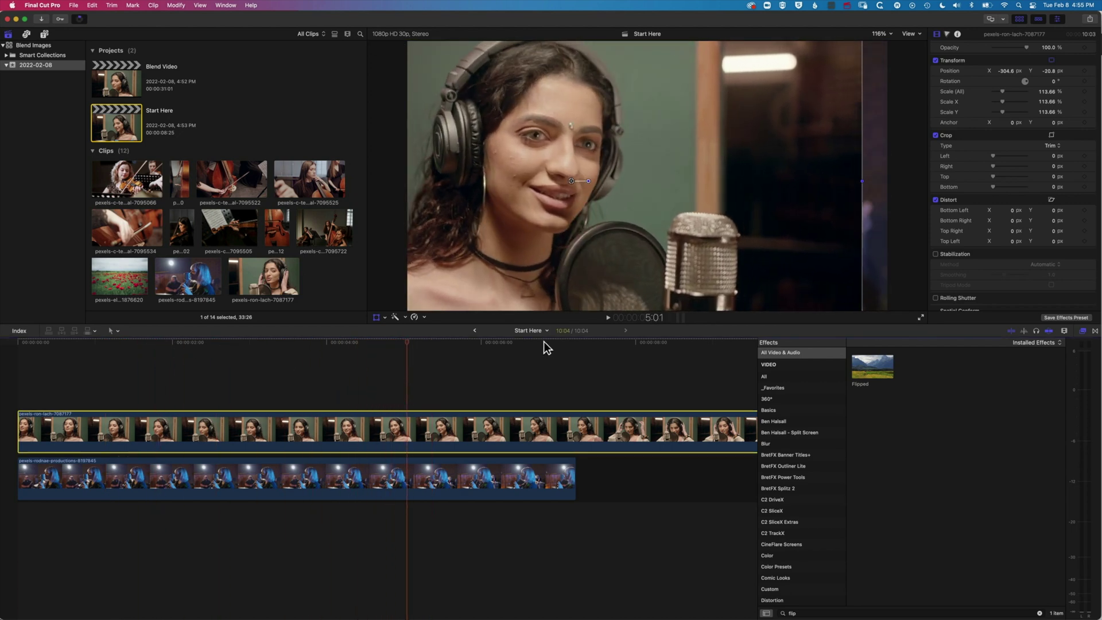
drag(548, 342, 575, 346)
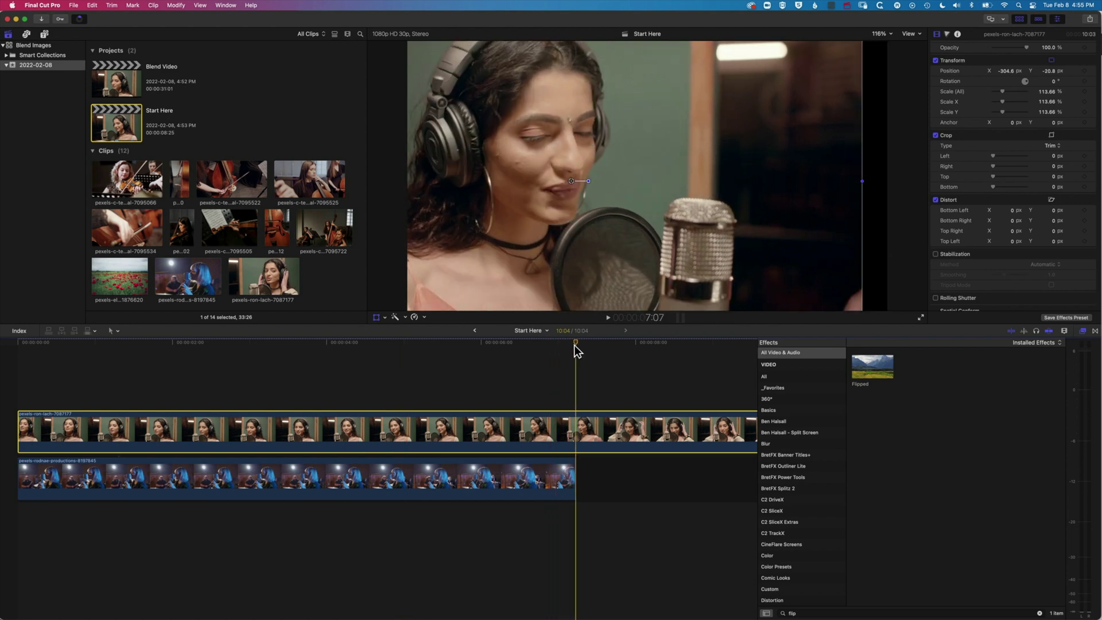
Trim the top clip to end at 7:07 with the lower clip and apply a Shape Mask to it
key(alt+bracketright)
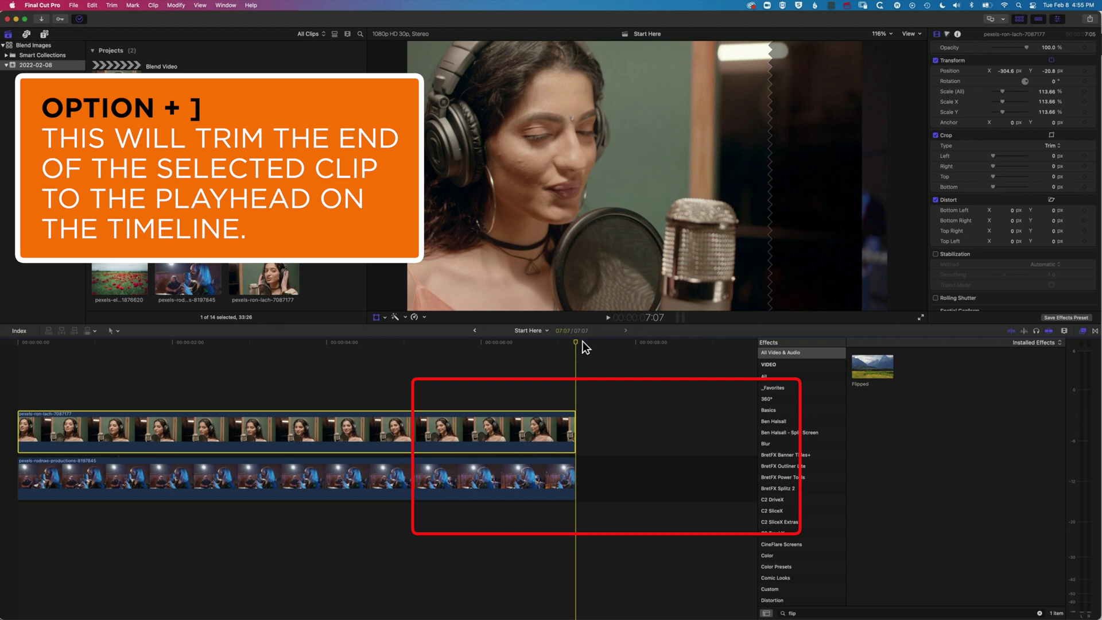
drag(576, 341, 305, 339)
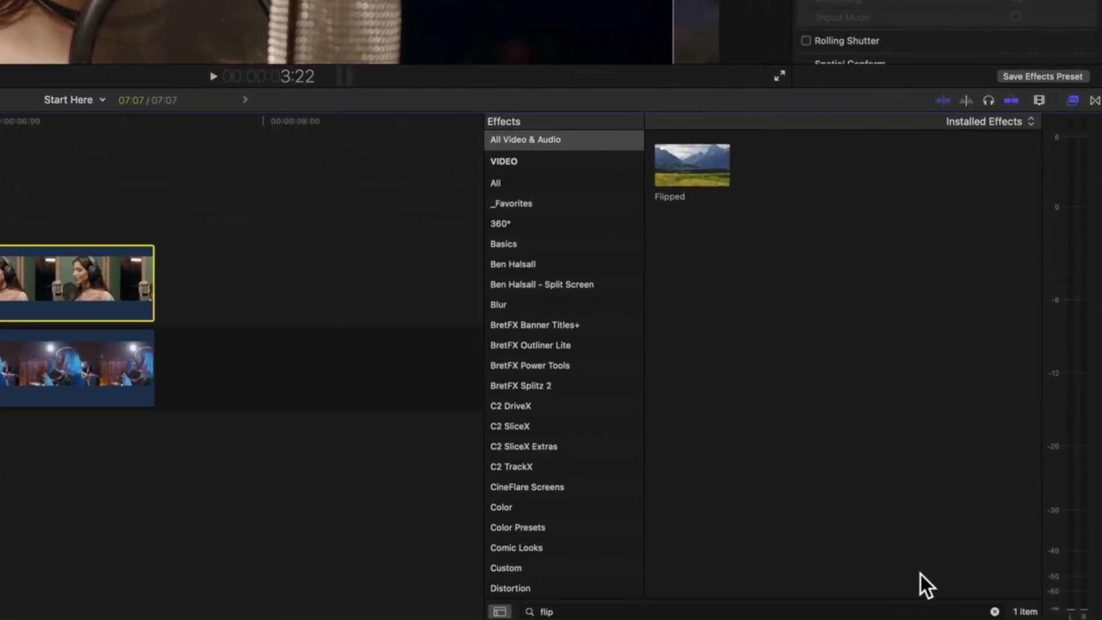
key(super+f)
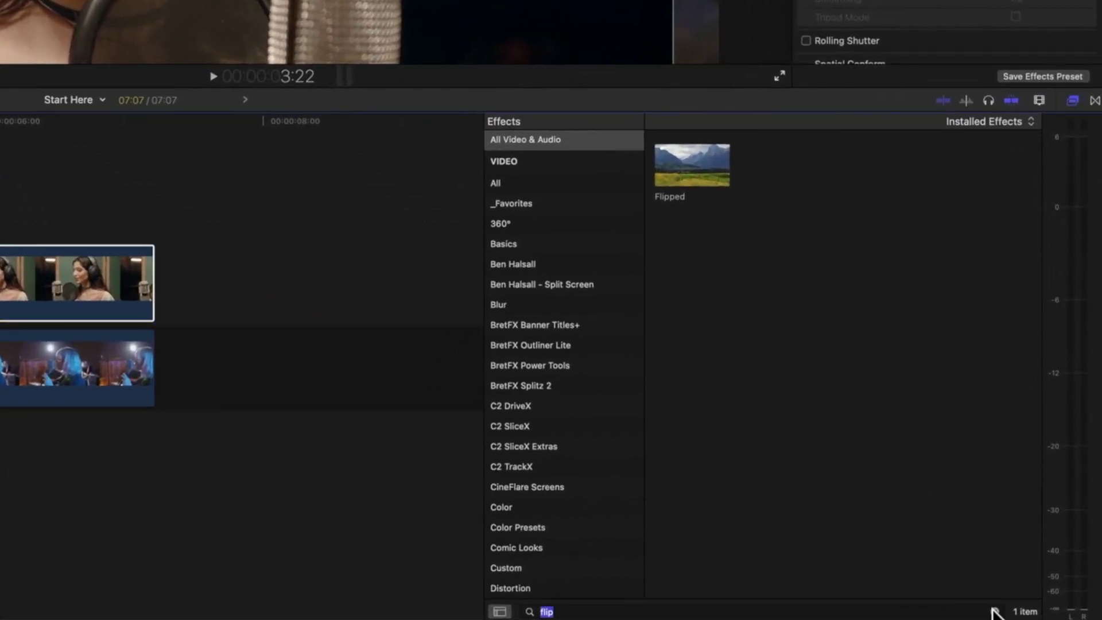
key(Escape)
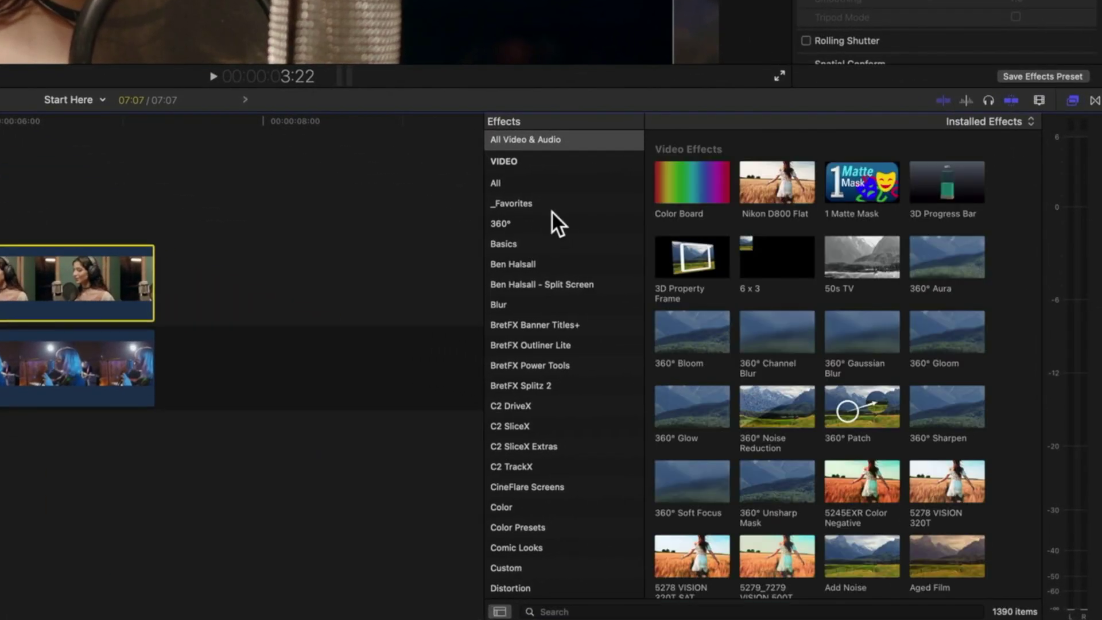
scroll(552, 212, down, 10)
click(528, 512)
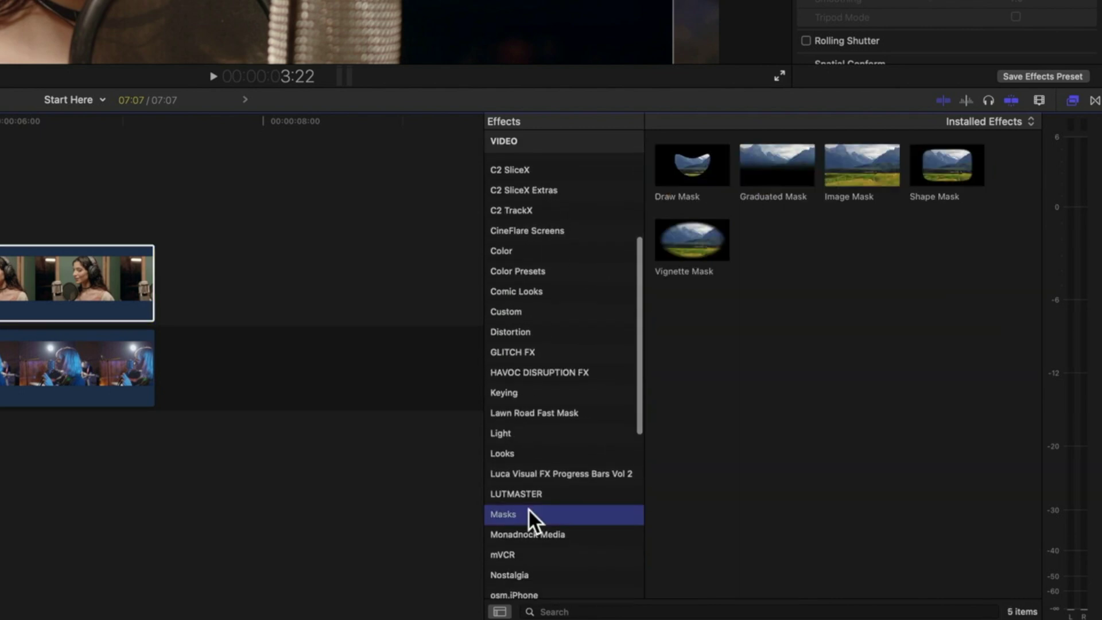
scroll(528, 508, down, 5)
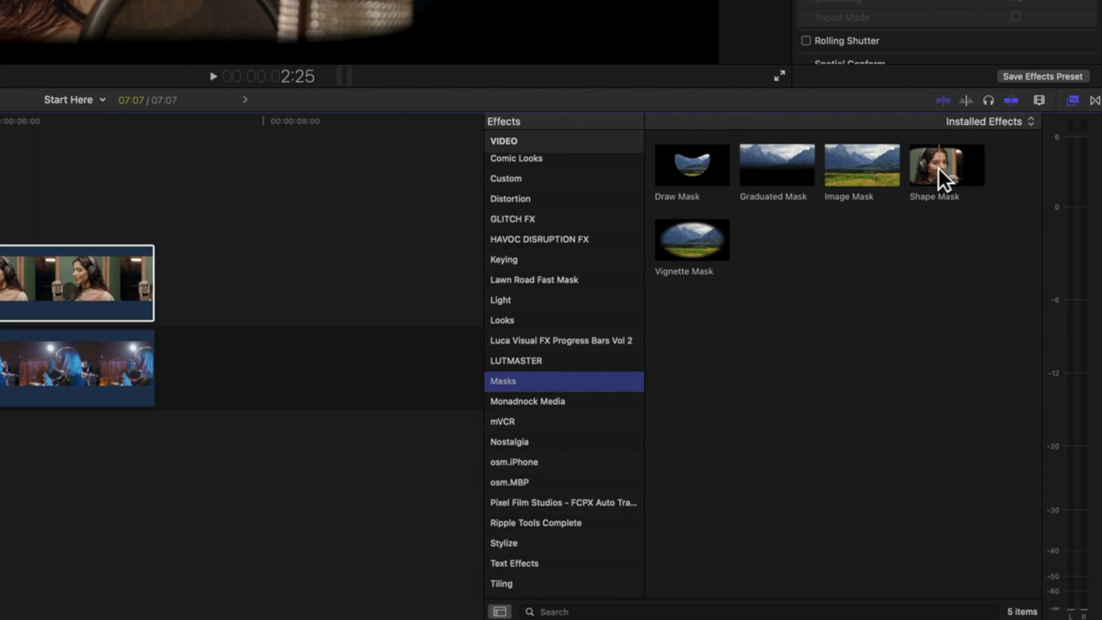
drag(939, 168, 61, 208)
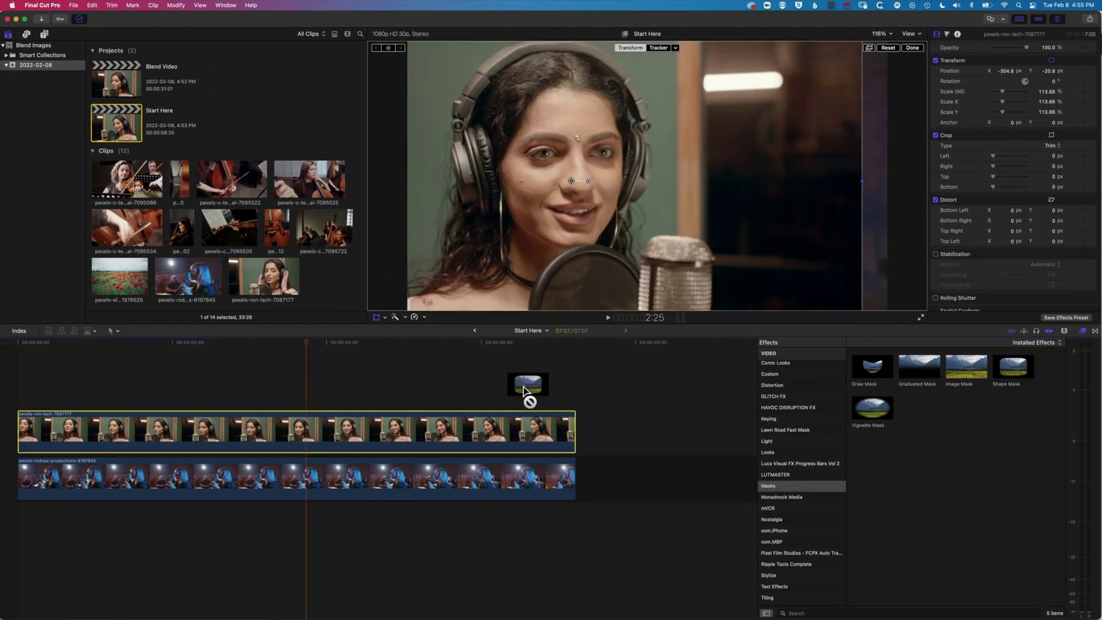
drag(524, 391, 454, 434)
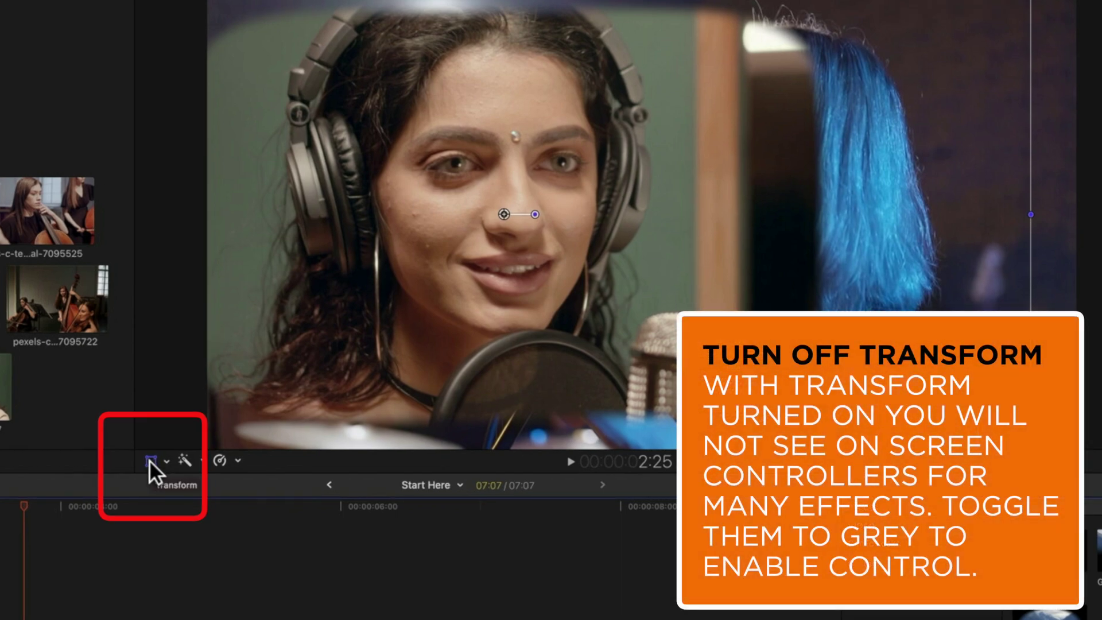
Stretch the Shape Mask past the frame edges and shift its blend boundary to the right
click(150, 460)
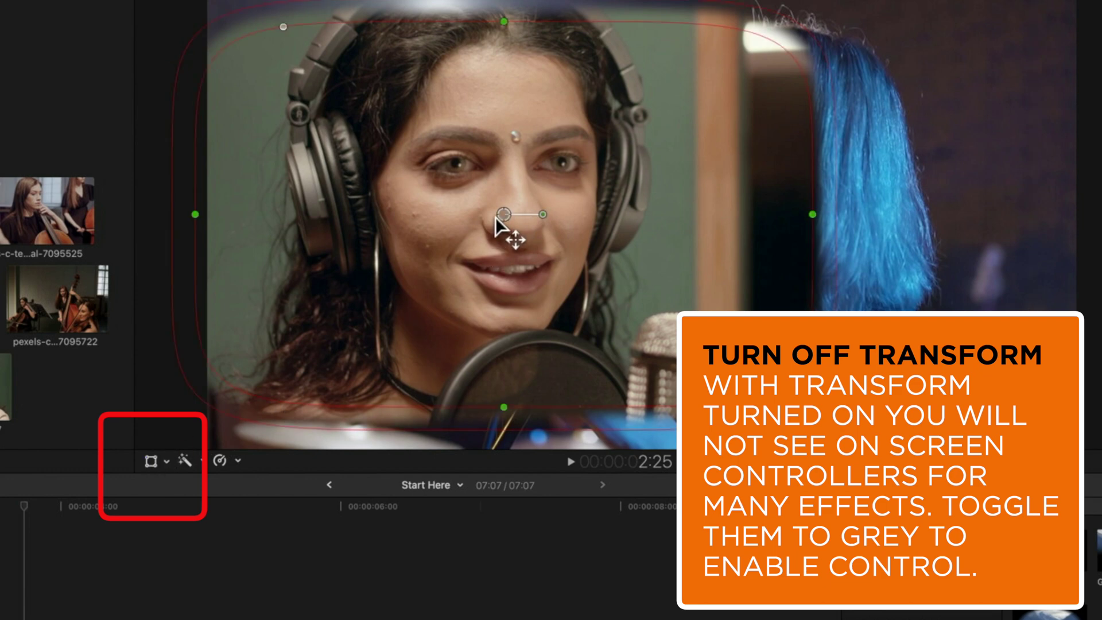
drag(504, 214, 486, 213)
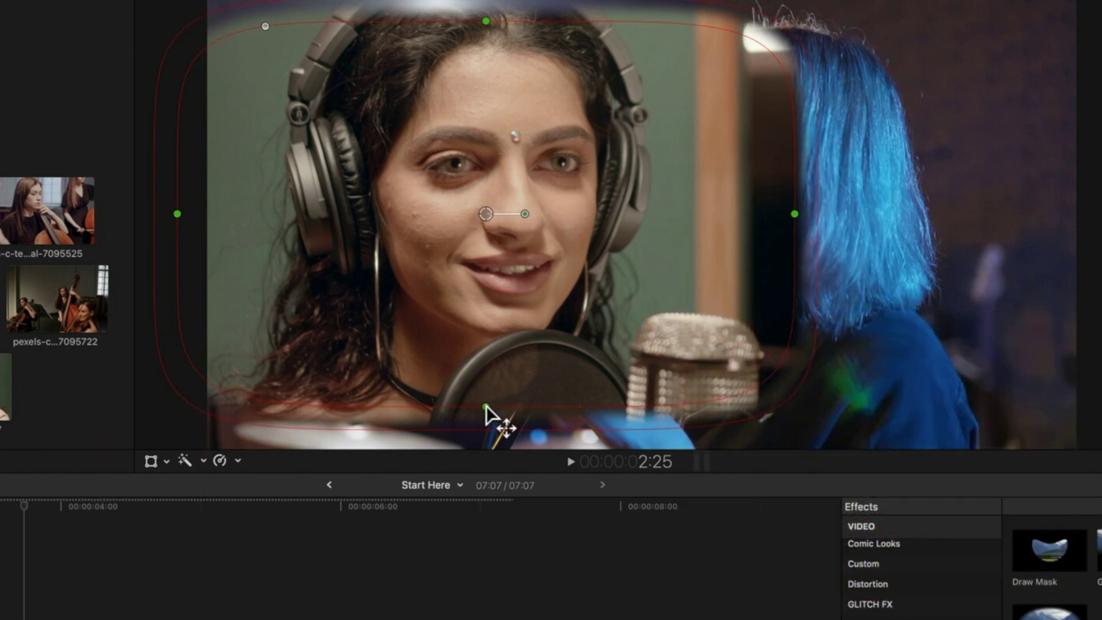
drag(487, 407, 486, 531)
drag(600, 304, 477, 284)
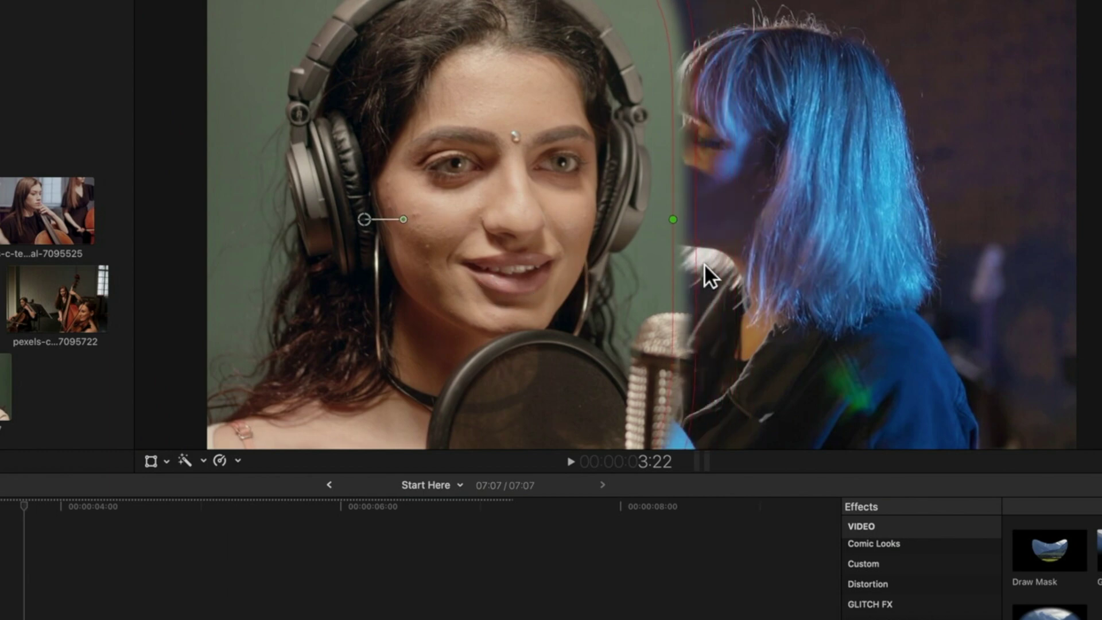
drag(697, 266, 734, 271)
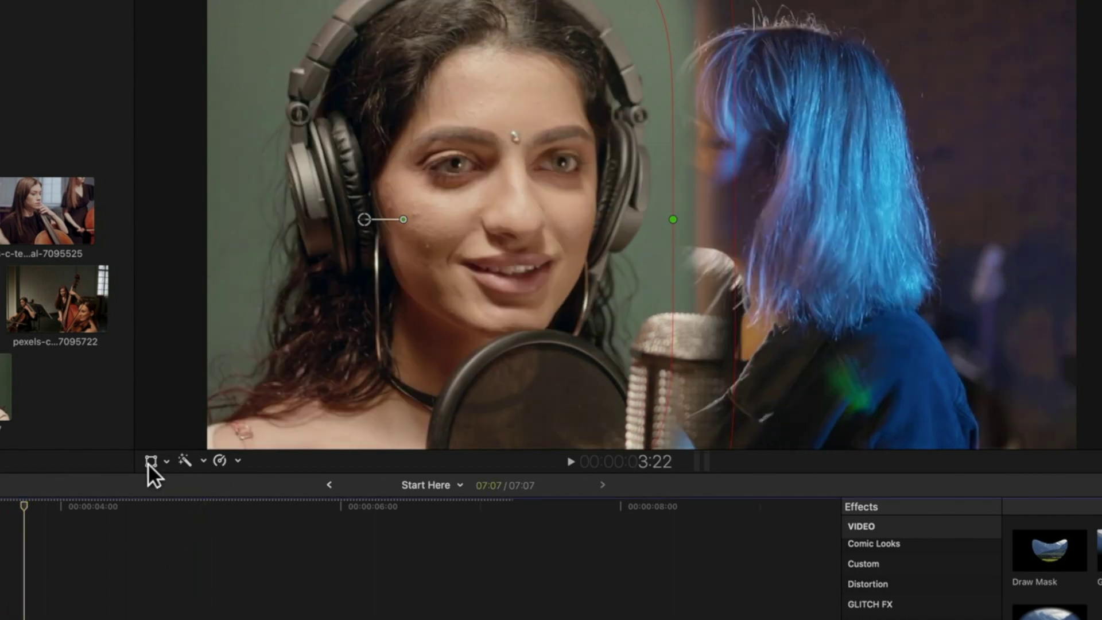
Move the headphone singer left and the blue-haired singer to X 286.8, Y 19.1, then play back
click(150, 461)
drag(476, 246, 425, 253)
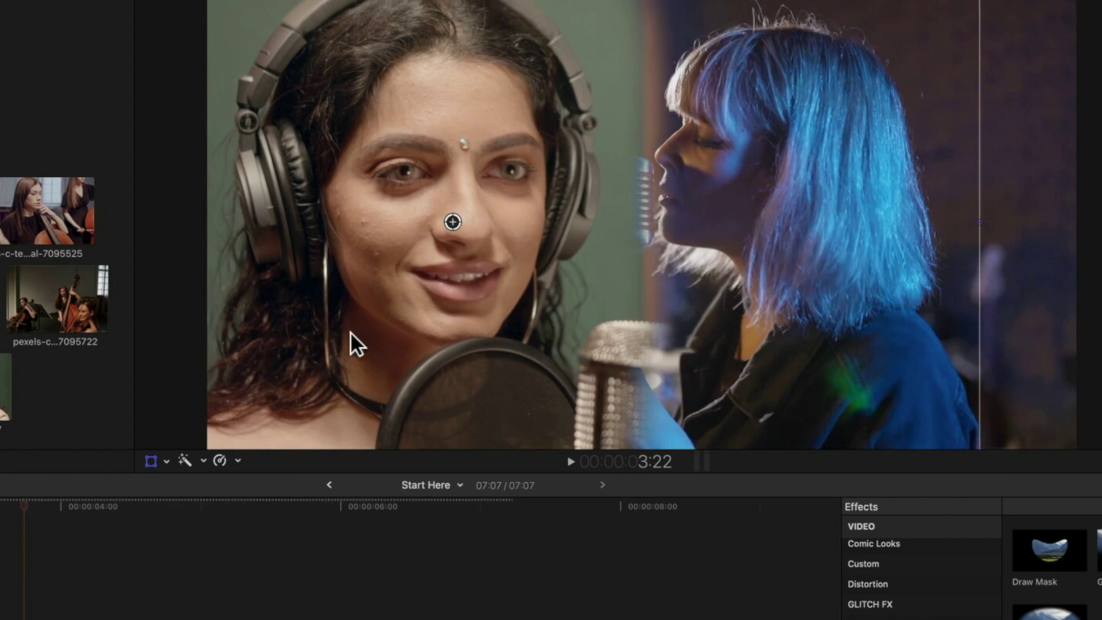
click(302, 529)
drag(563, 342, 698, 354)
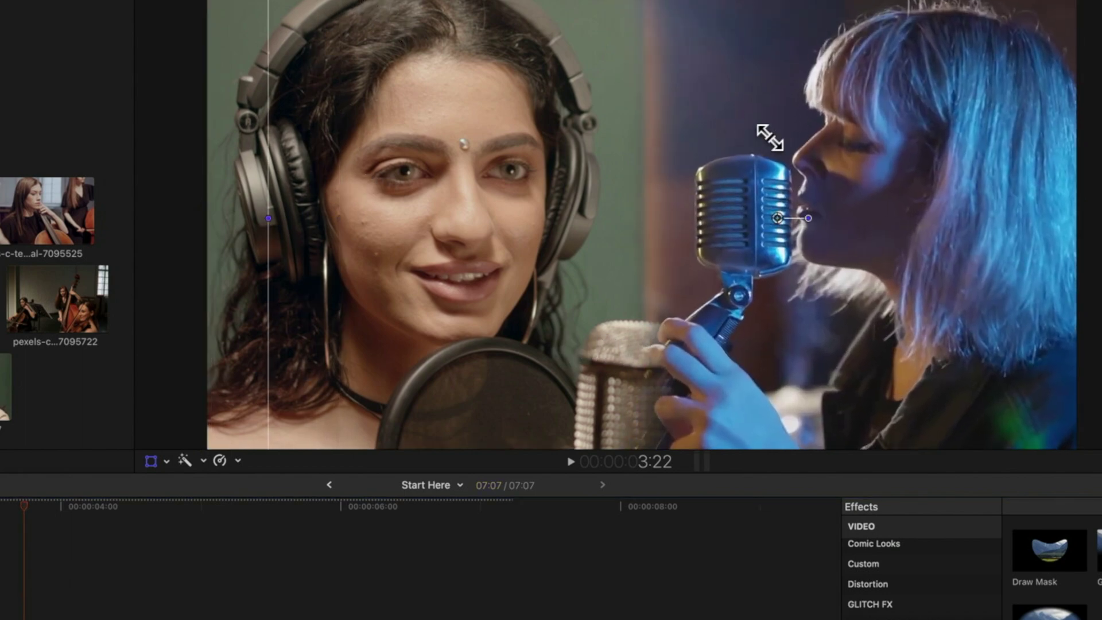
drag(815, 205, 811, 187)
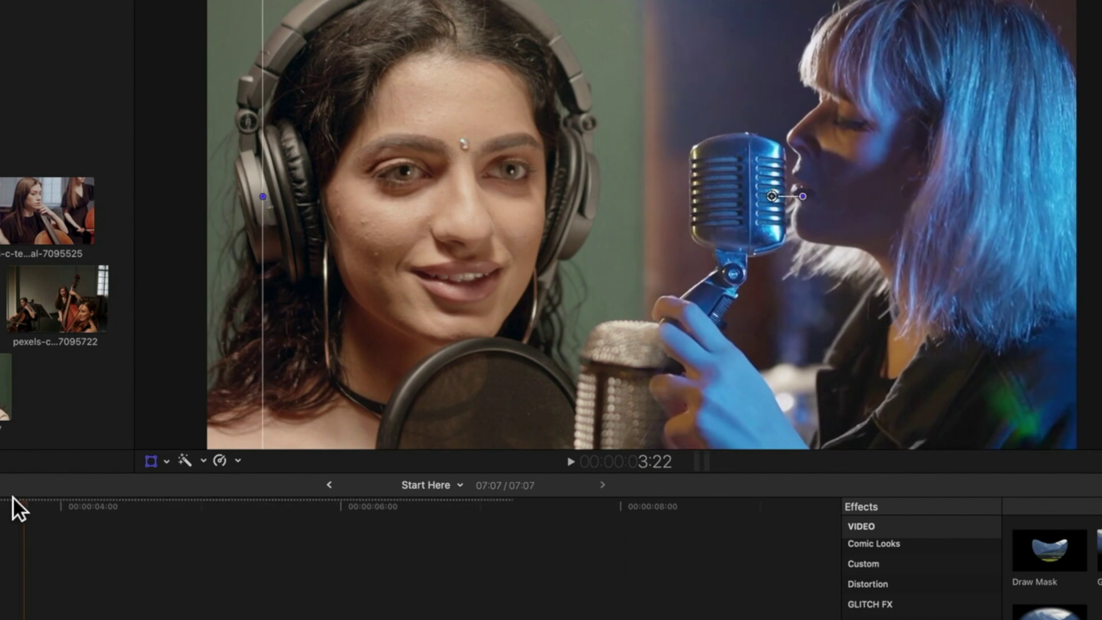
drag(12, 497, 0, 503)
key(space)
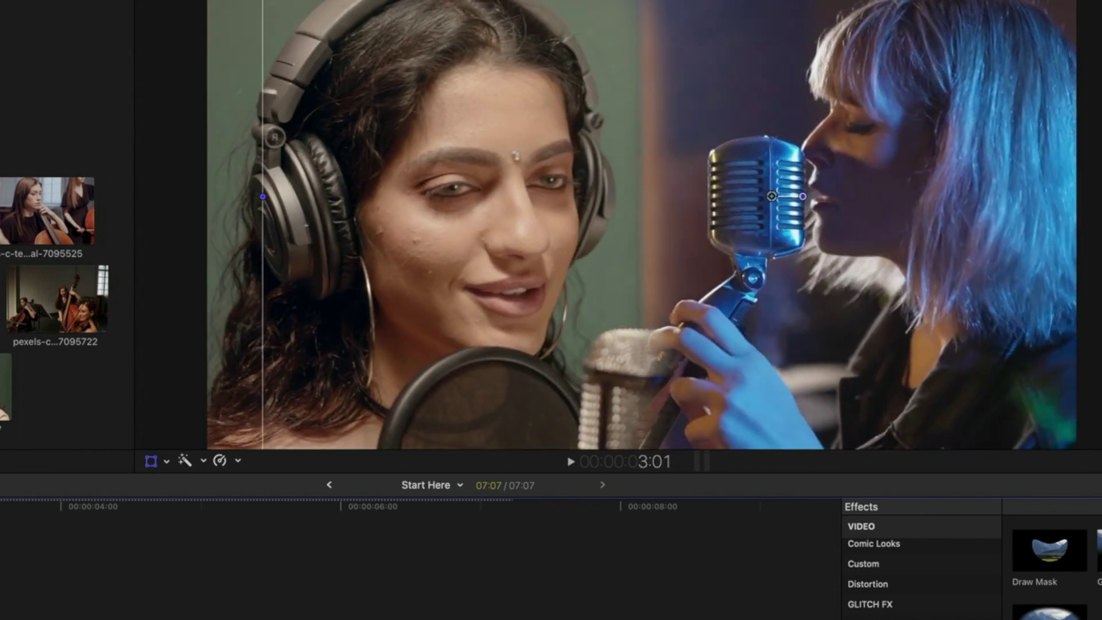
click(24, 550)
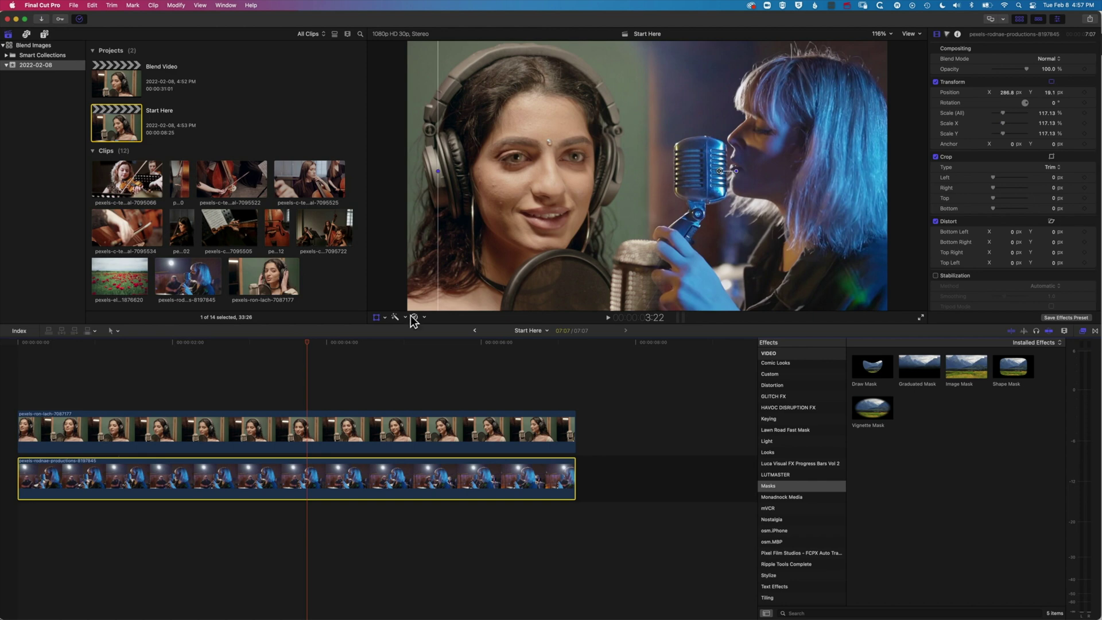
Apply a Keyer to the headphone singer clip, sampling the top-left background, and review the key
click(301, 428)
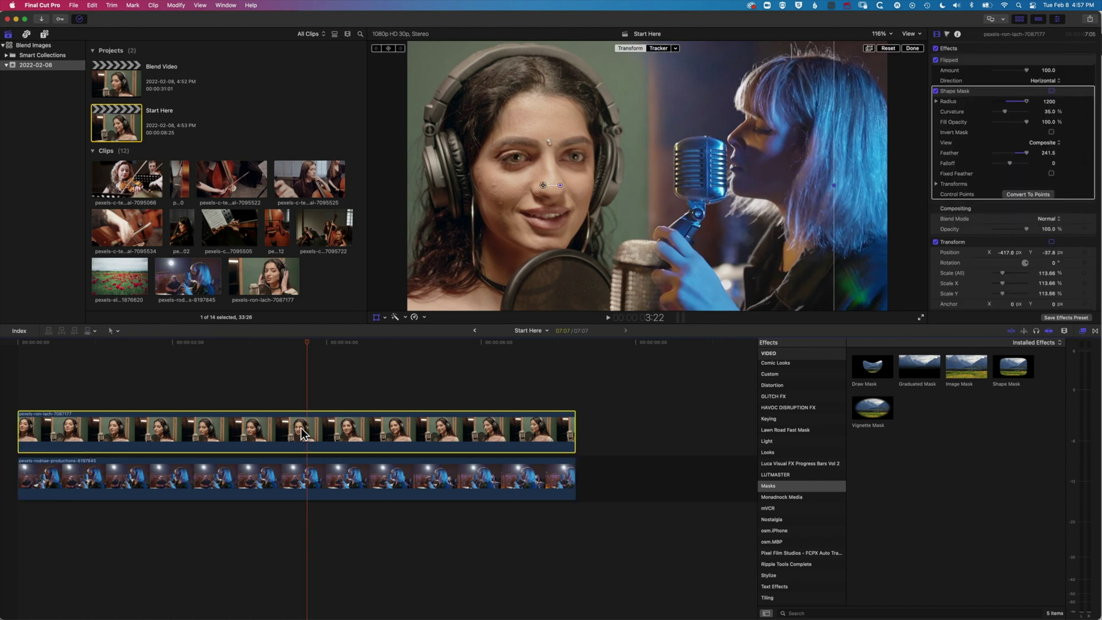
click(782, 419)
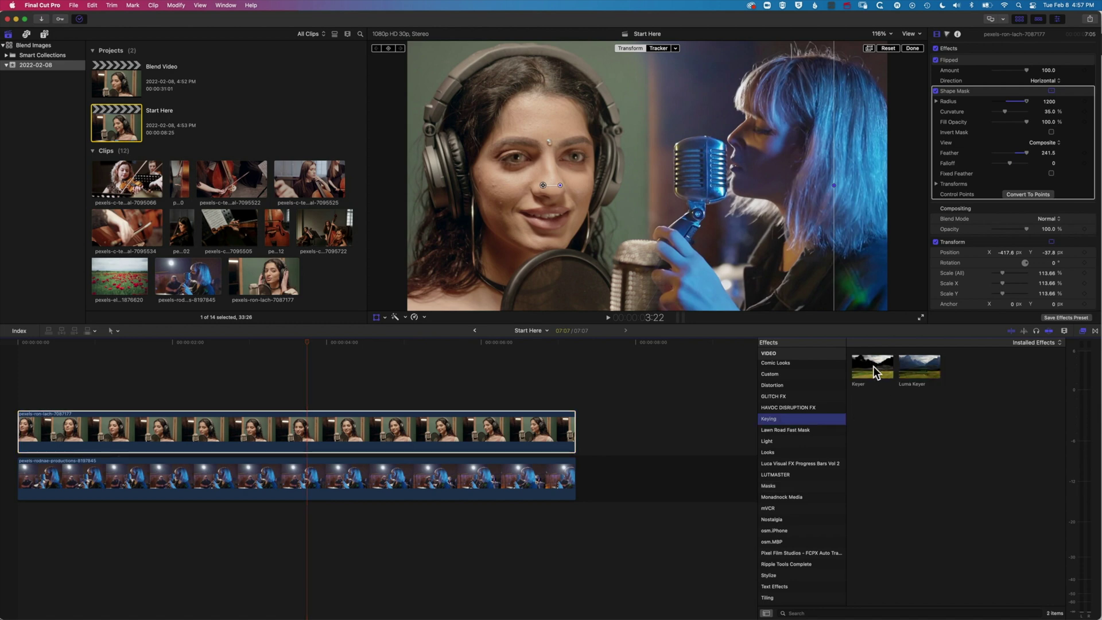
drag(871, 368, 455, 428)
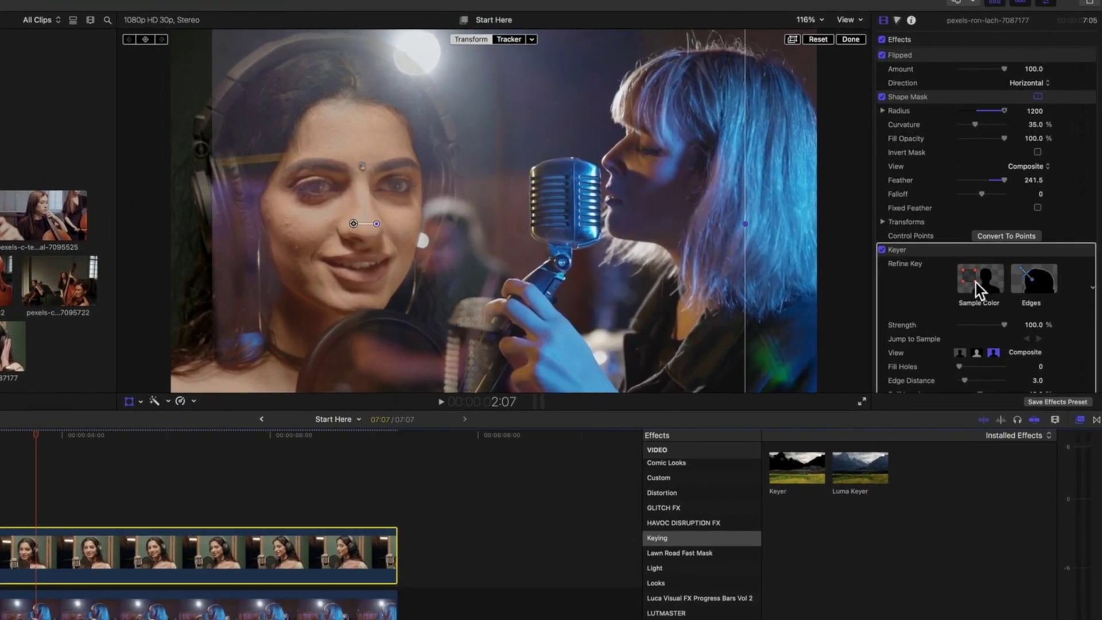
click(976, 282)
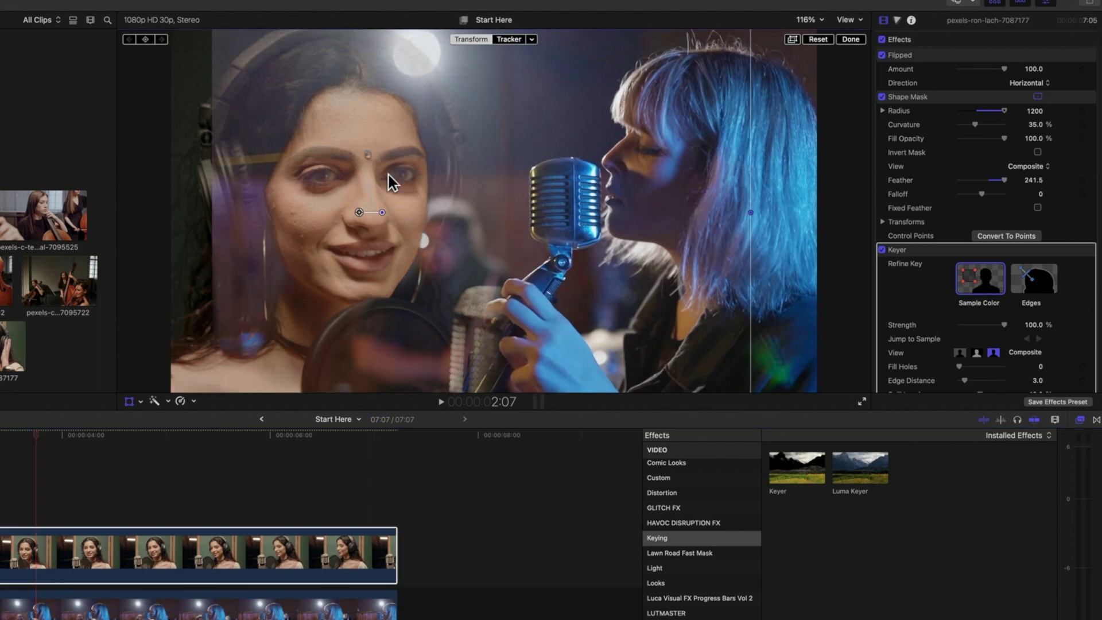
click(130, 401)
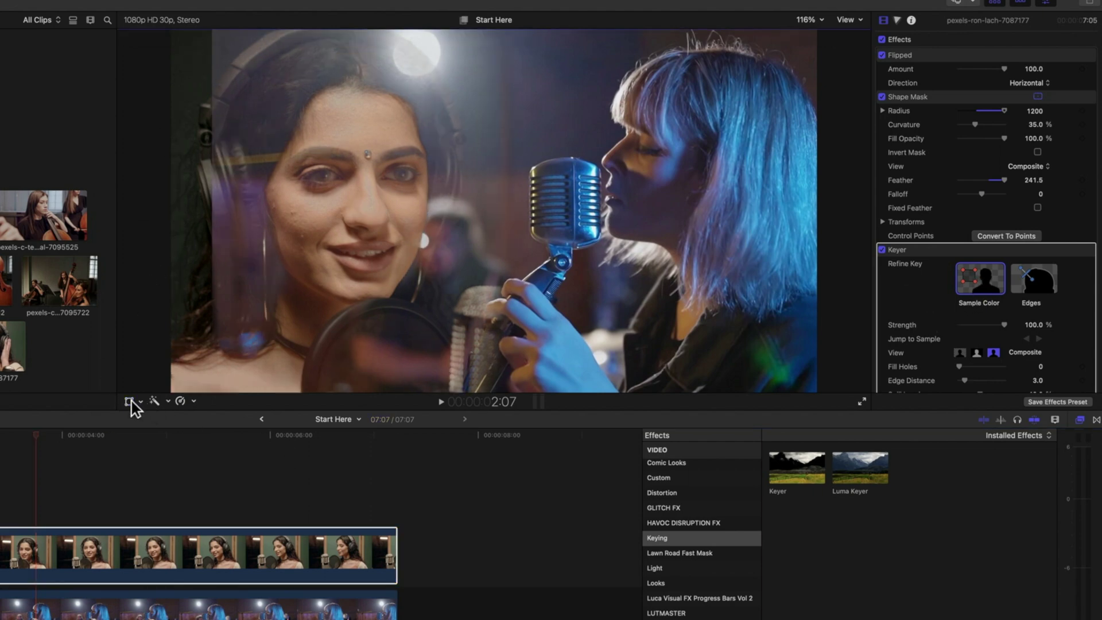
drag(182, 40, 216, 65)
key(space)
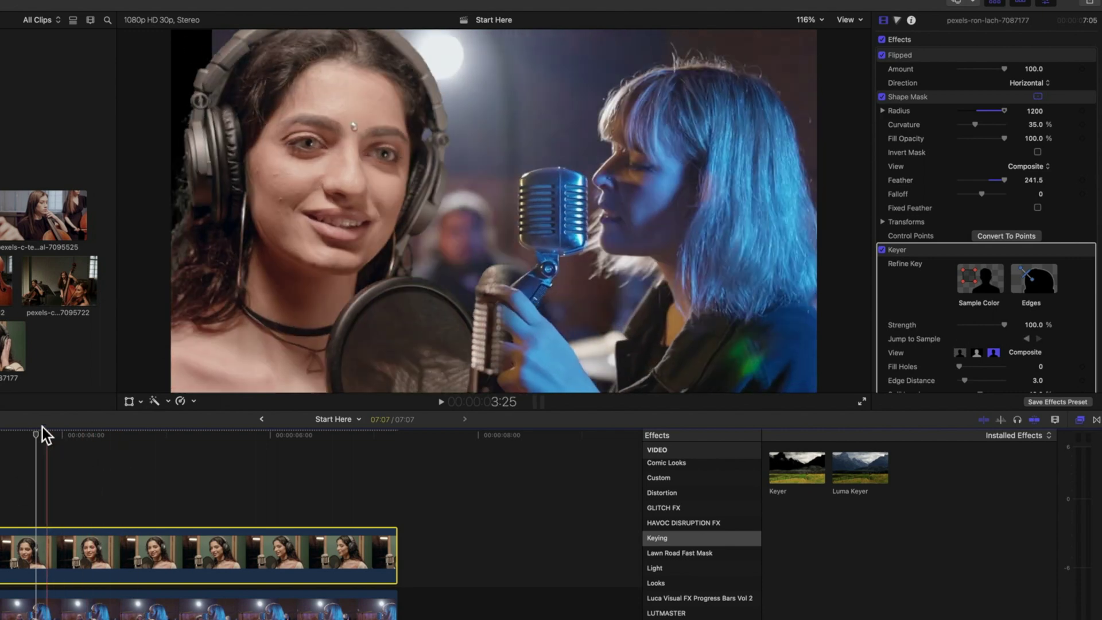
drag(38, 435, 1, 436)
key(j)
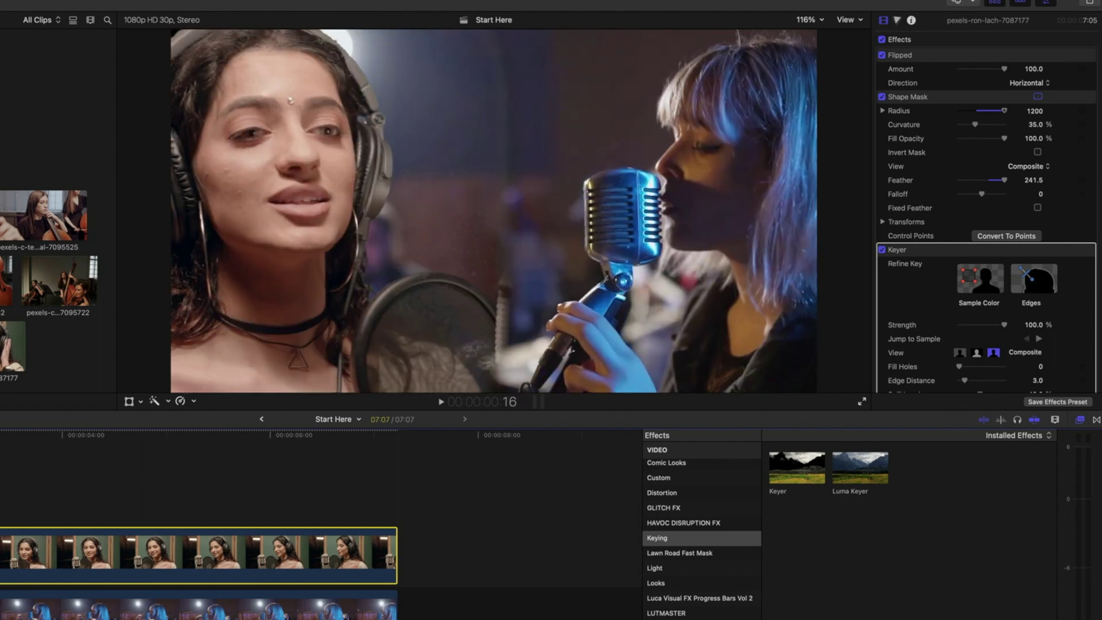
Enlarge the blue-haired singer to 124% and shift her left, then play back the composite
click(86, 603)
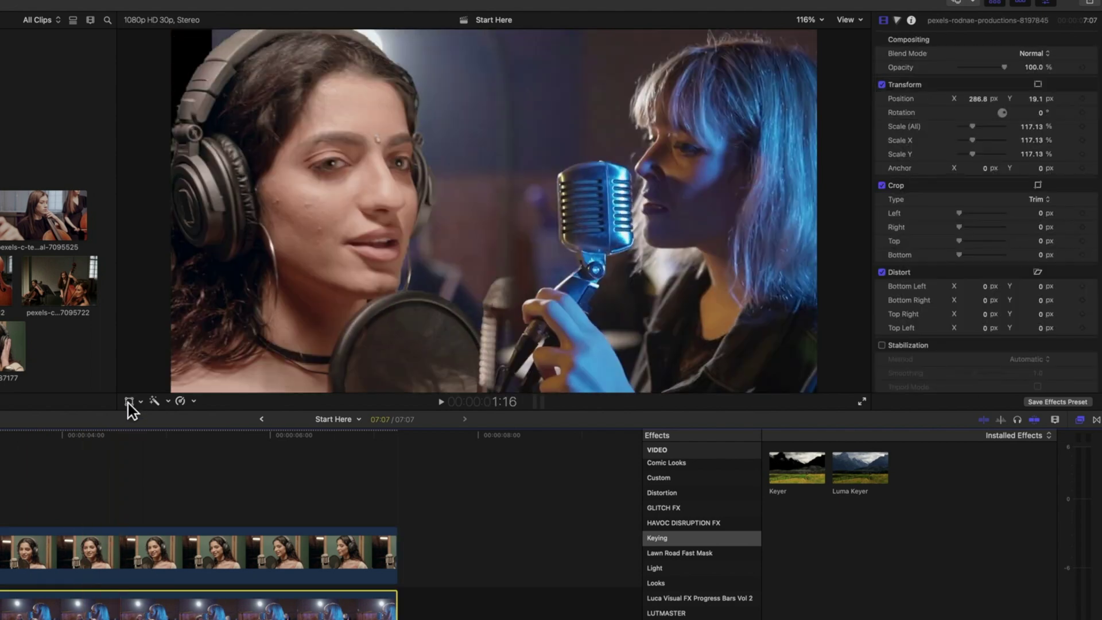
click(129, 402)
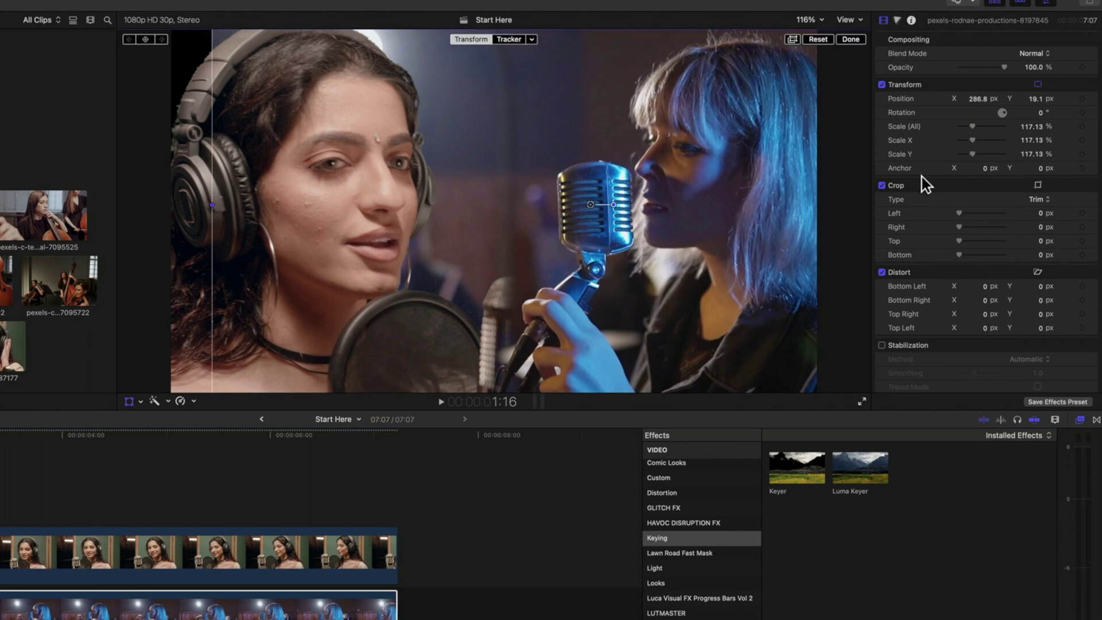
drag(972, 126, 973, 126)
drag(760, 200, 730, 198)
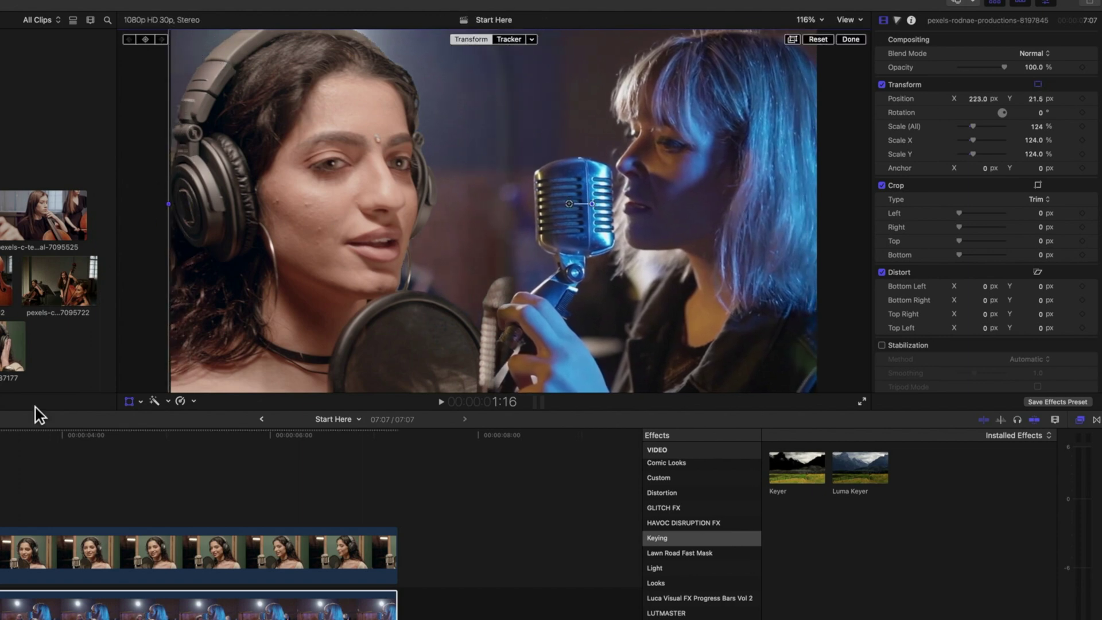
key(space)
key(space)
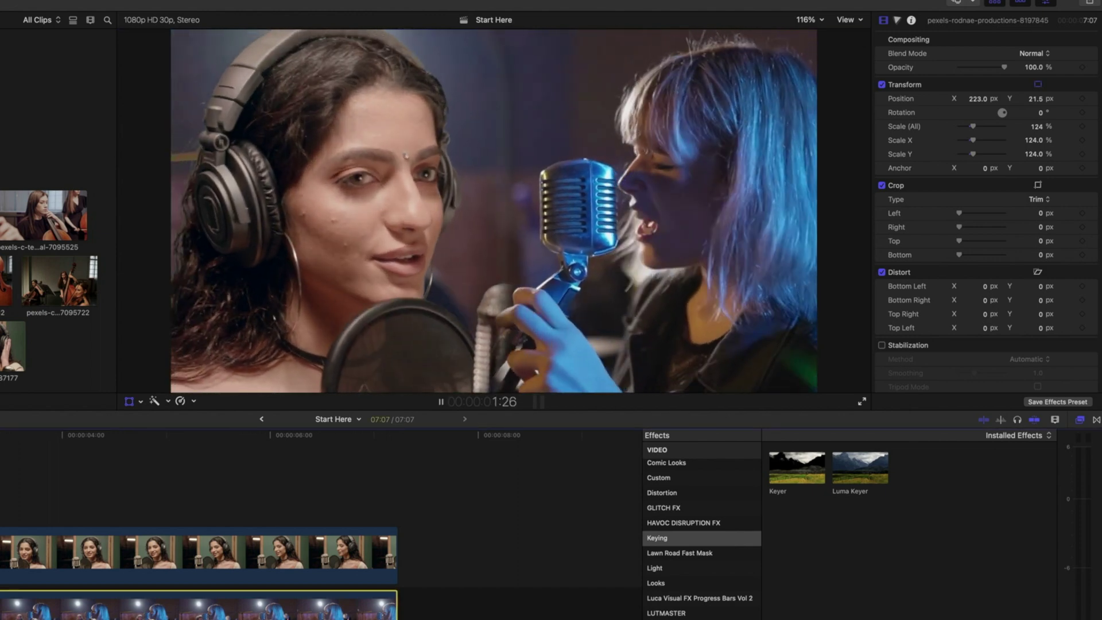
key(space)
click(198, 554)
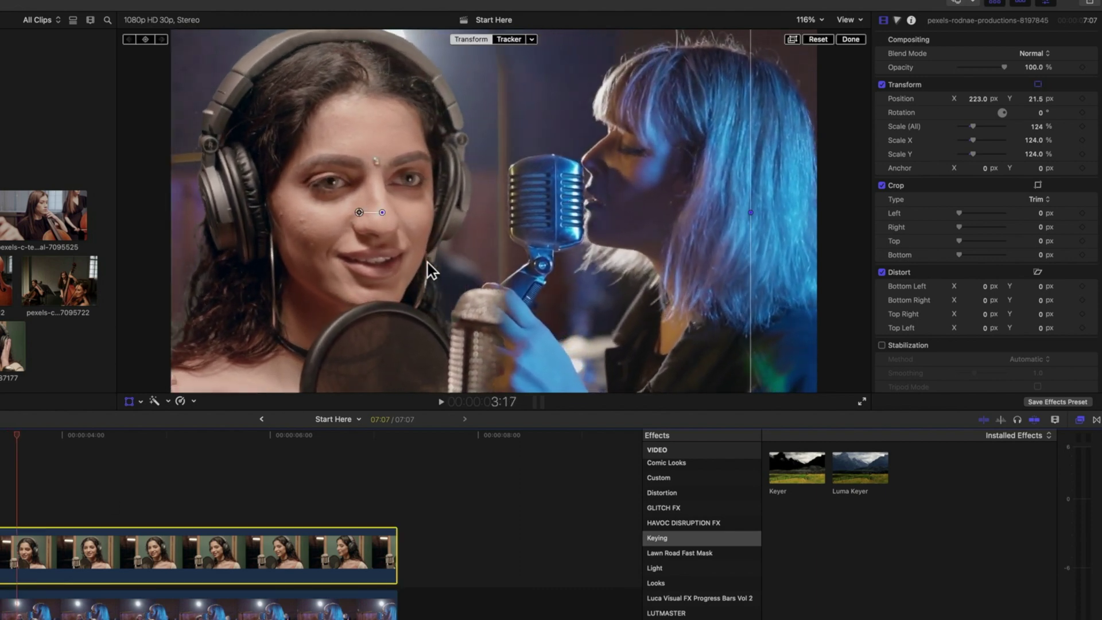
scroll(913, 244, down, 3)
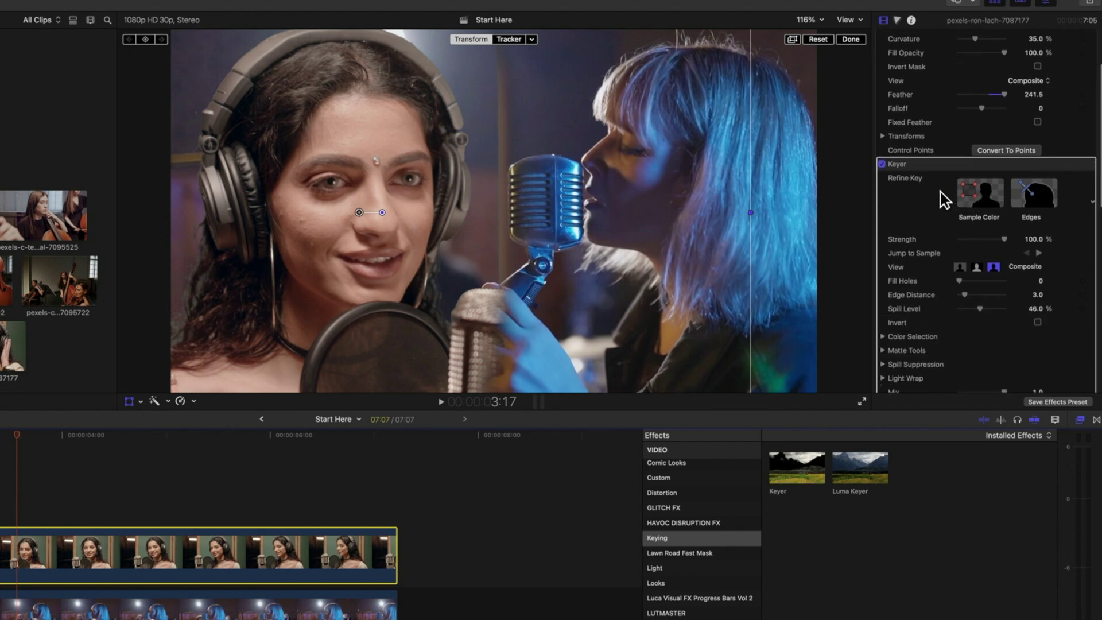
scroll(921, 218, up, 3)
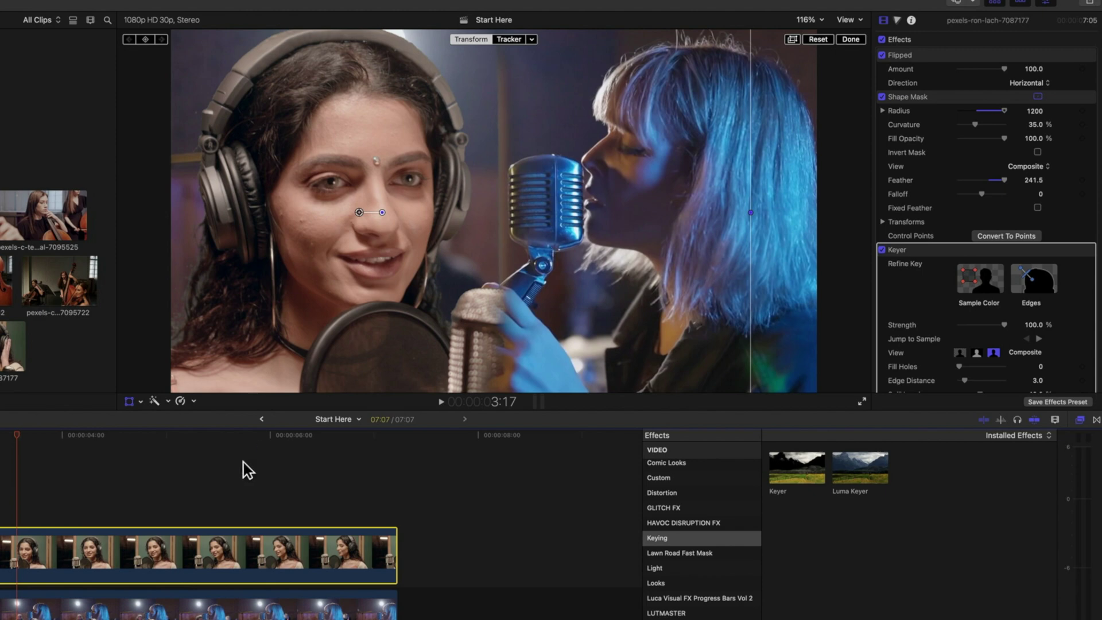
Move the Keyer above the Shape Mask in the top clip's effect stack
click(915, 251)
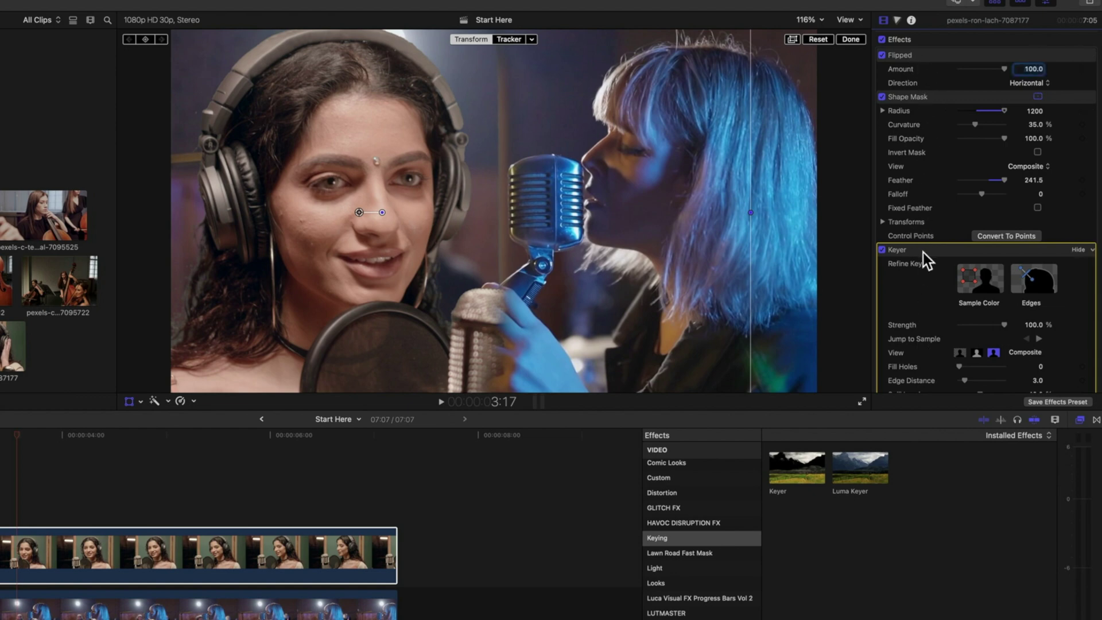
key(Delete)
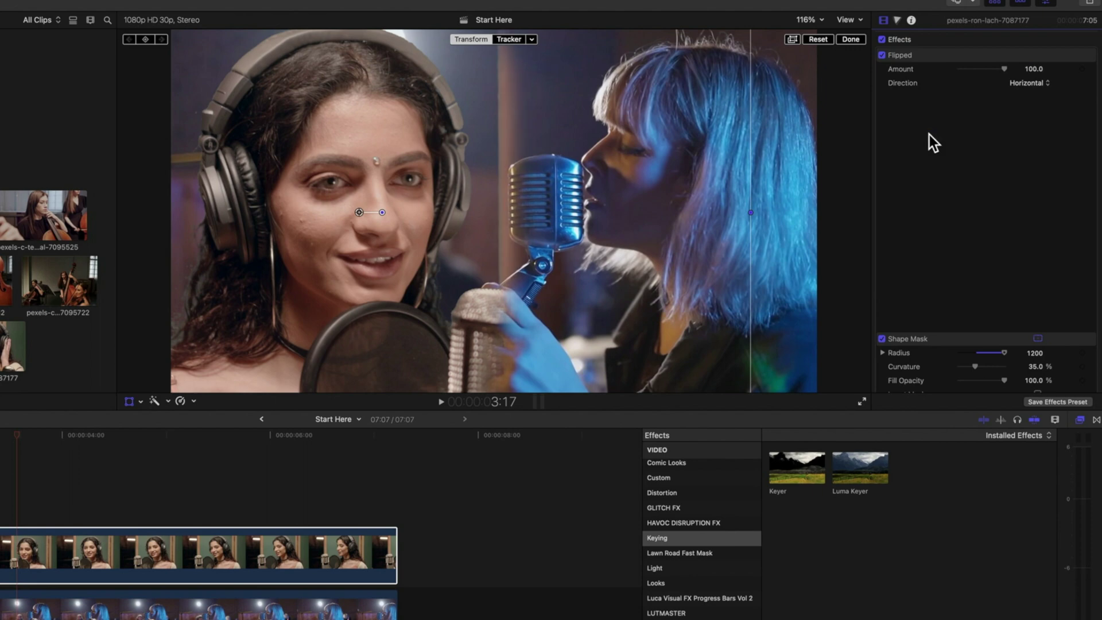
key(super+z)
Nudge the Shape Mask and its outer edge slightly left, then play the composite from the start
click(919, 340)
click(129, 402)
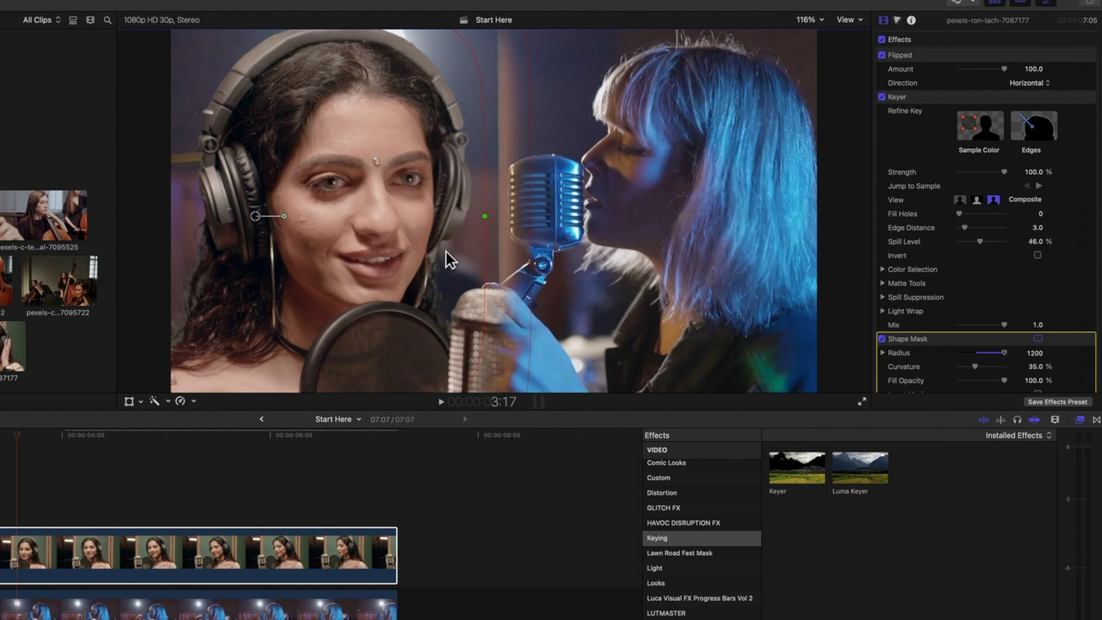
drag(435, 256, 422, 253)
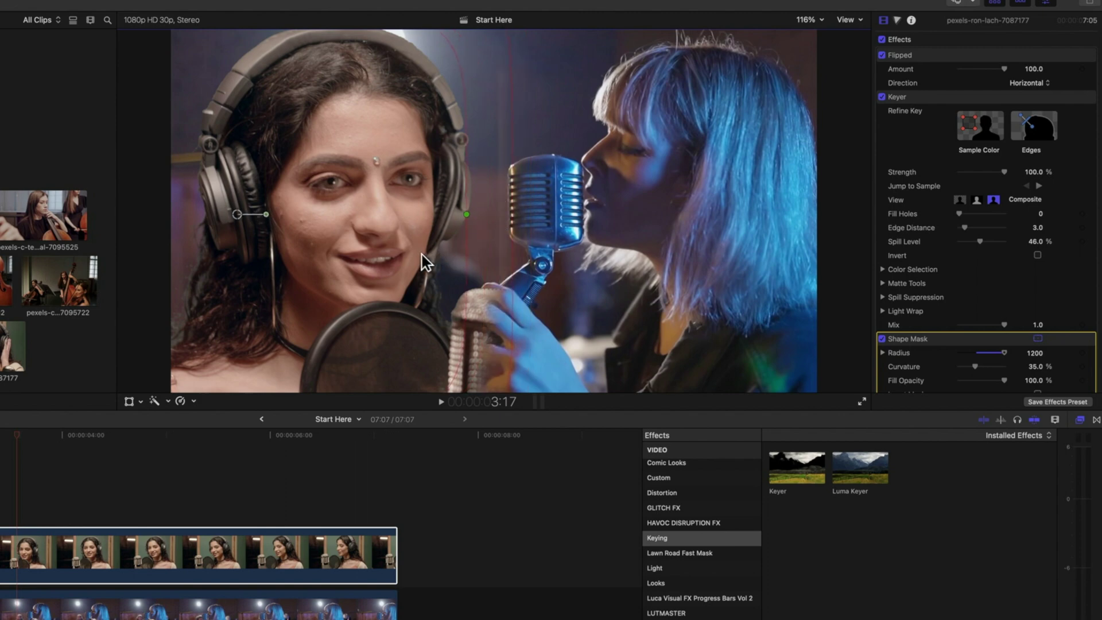
drag(511, 250, 499, 253)
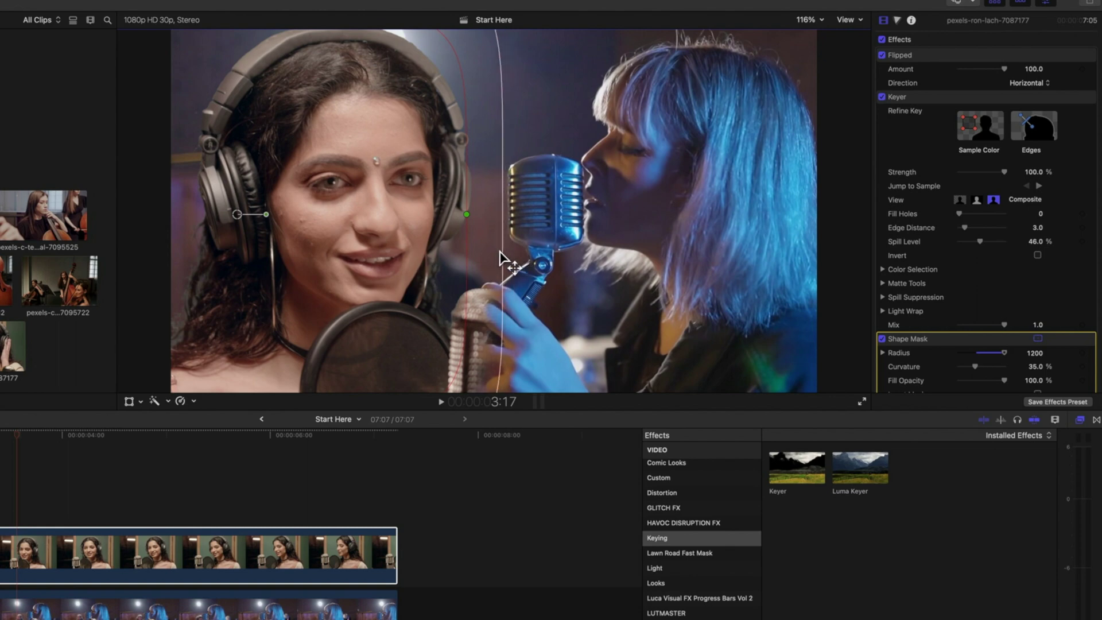
click(27, 439)
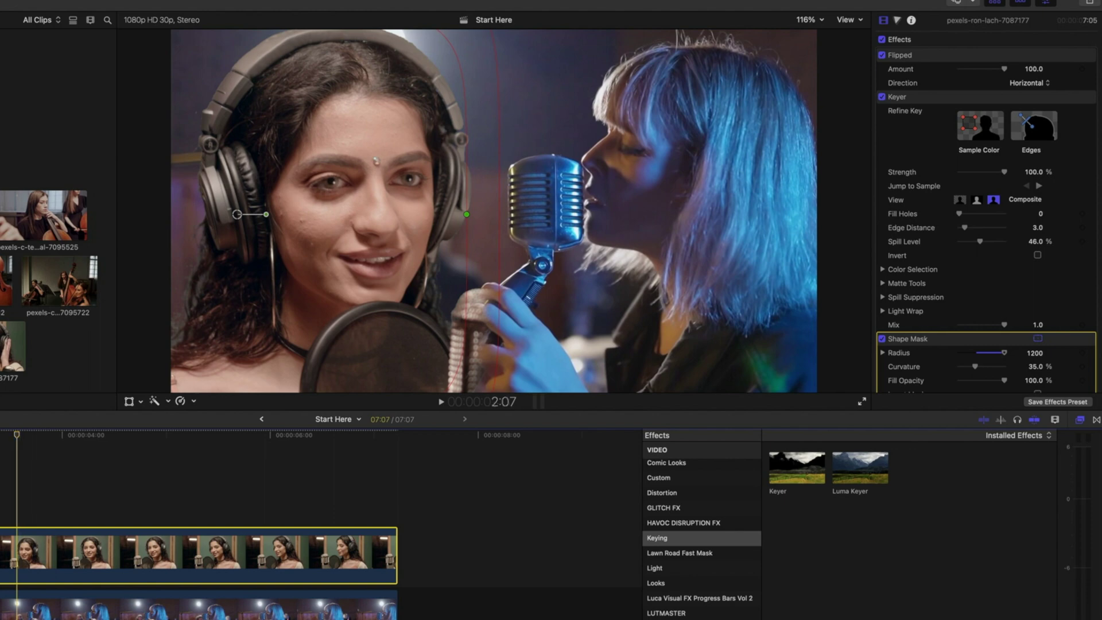
key(space)
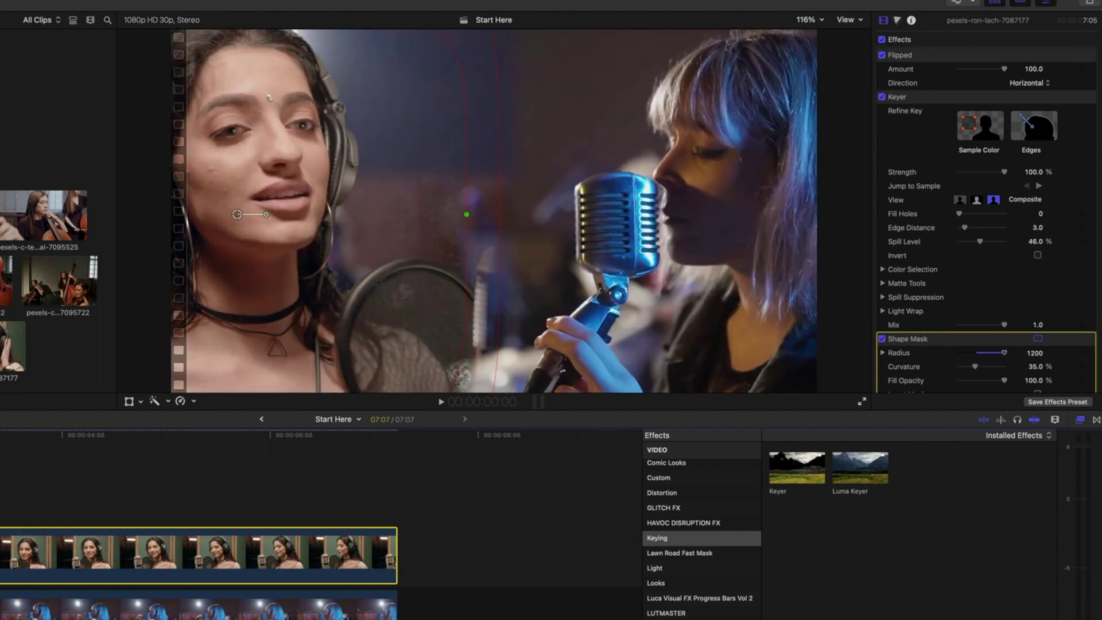
key(space)
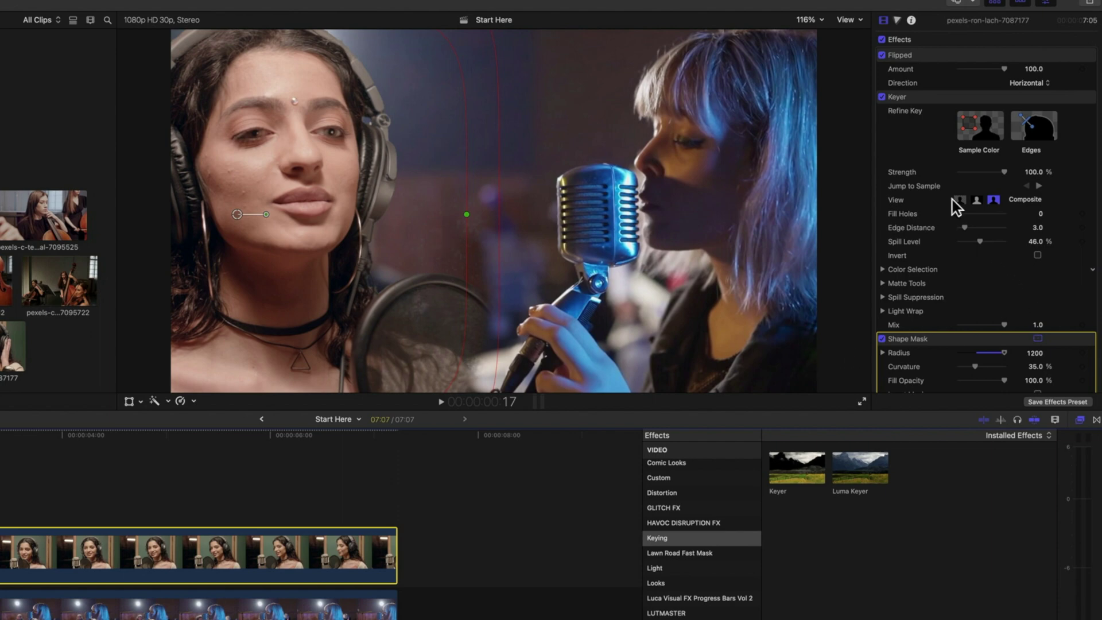
Add a second Keyer background colour sample and an edge sample across the headphone beside her hair
click(925, 96)
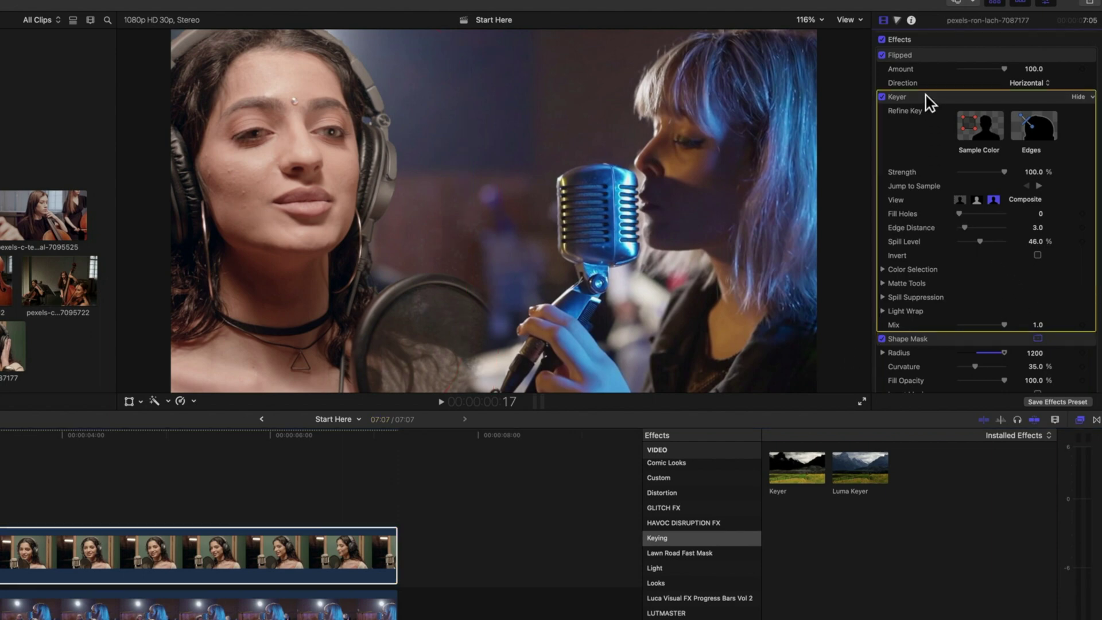
click(975, 129)
drag(426, 196, 456, 227)
click(173, 551)
key(space)
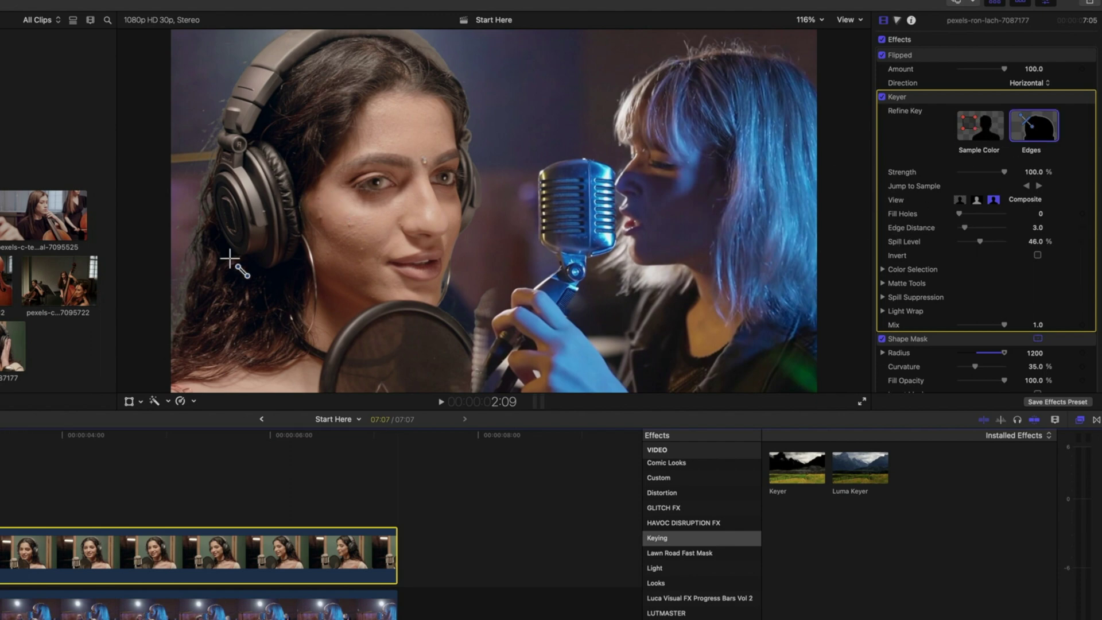
drag(225, 238, 179, 211)
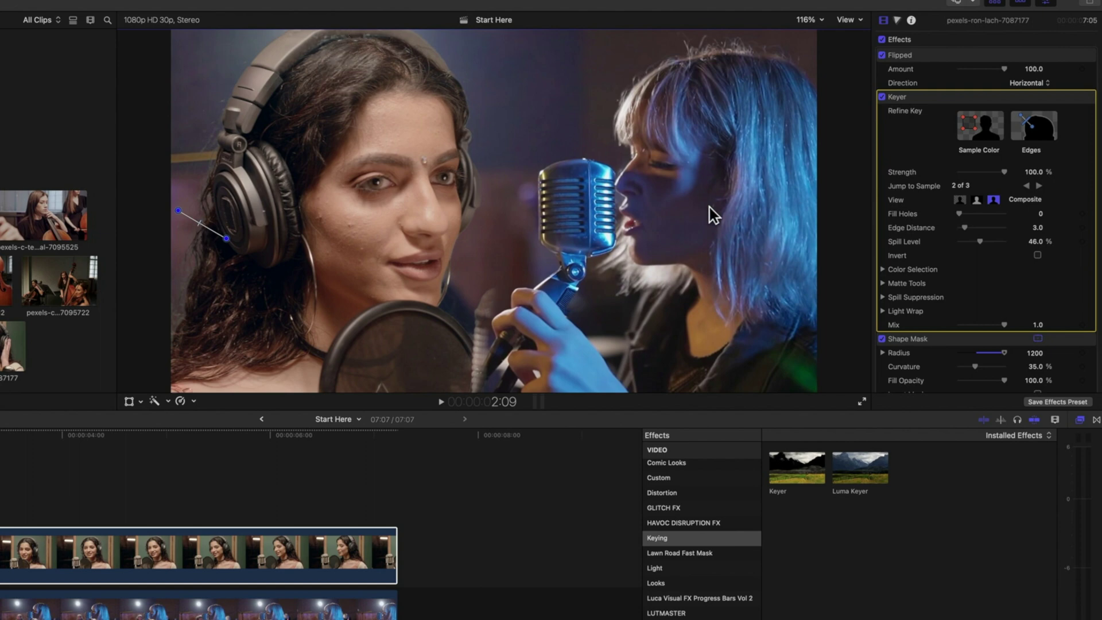
key(j)
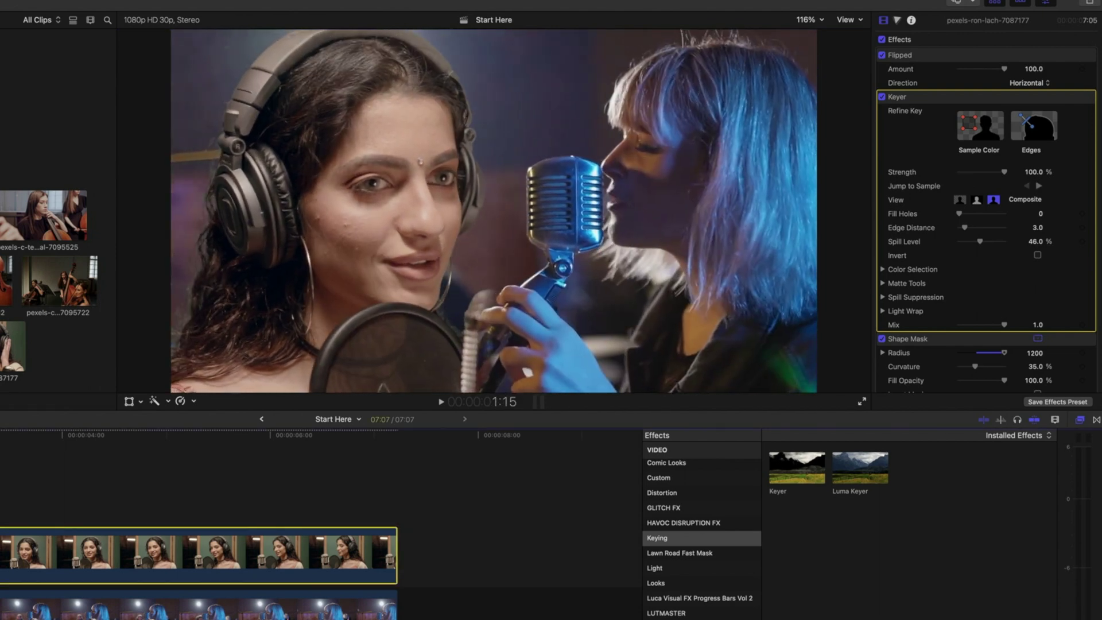
key(k)
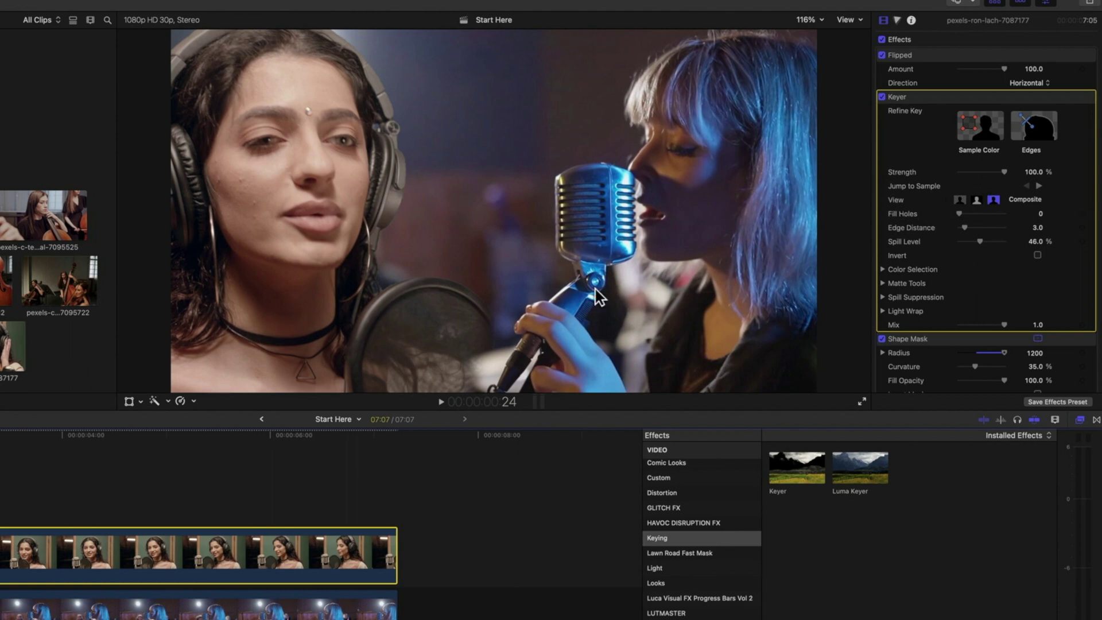
key(l)
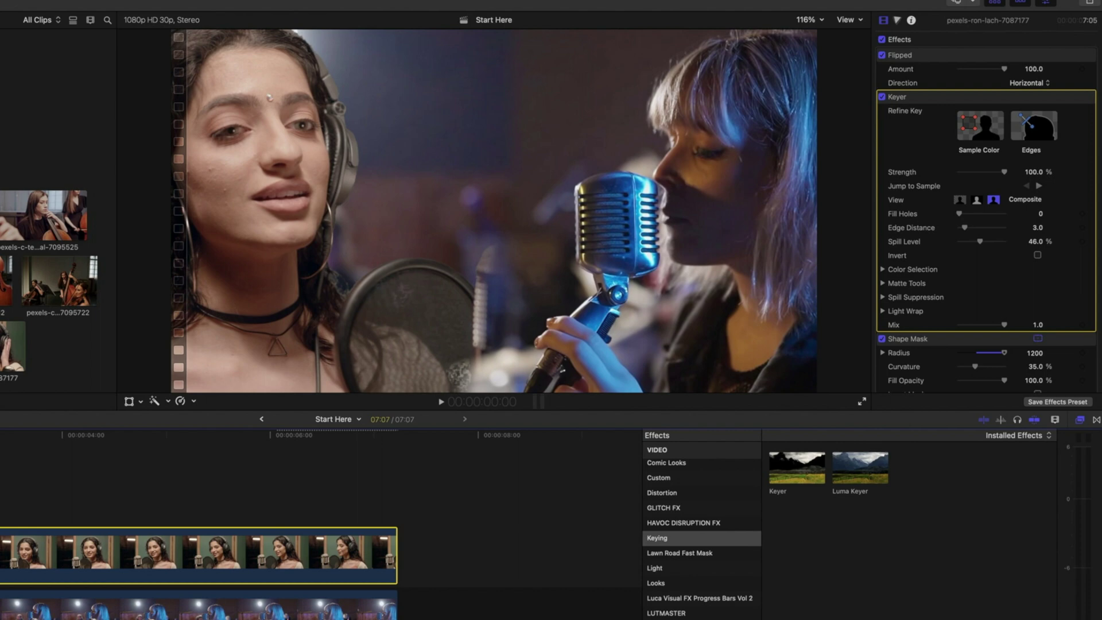
key(l)
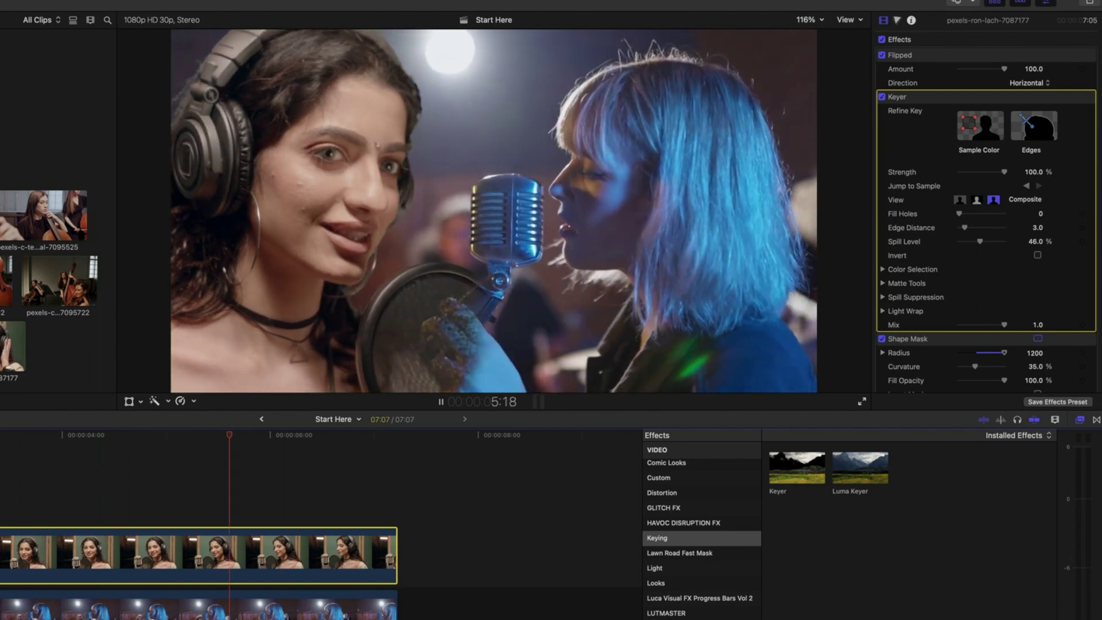
key(k)
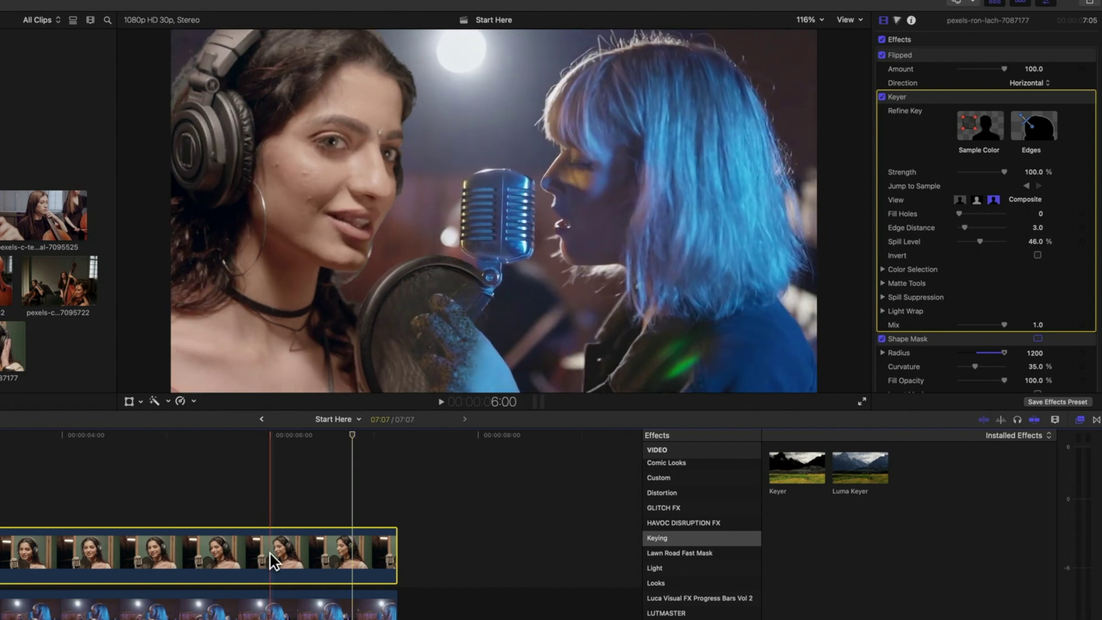
scroll(917, 336, down, 3)
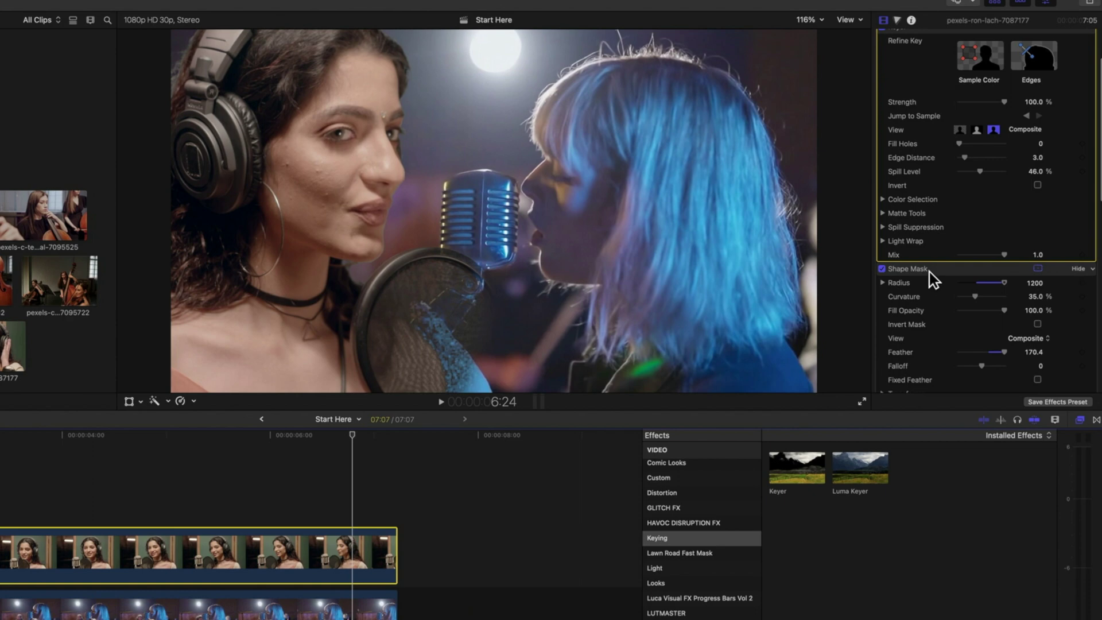
Turn off the Shape Mask and apply a Draw Mask to the top singer clip
click(929, 272)
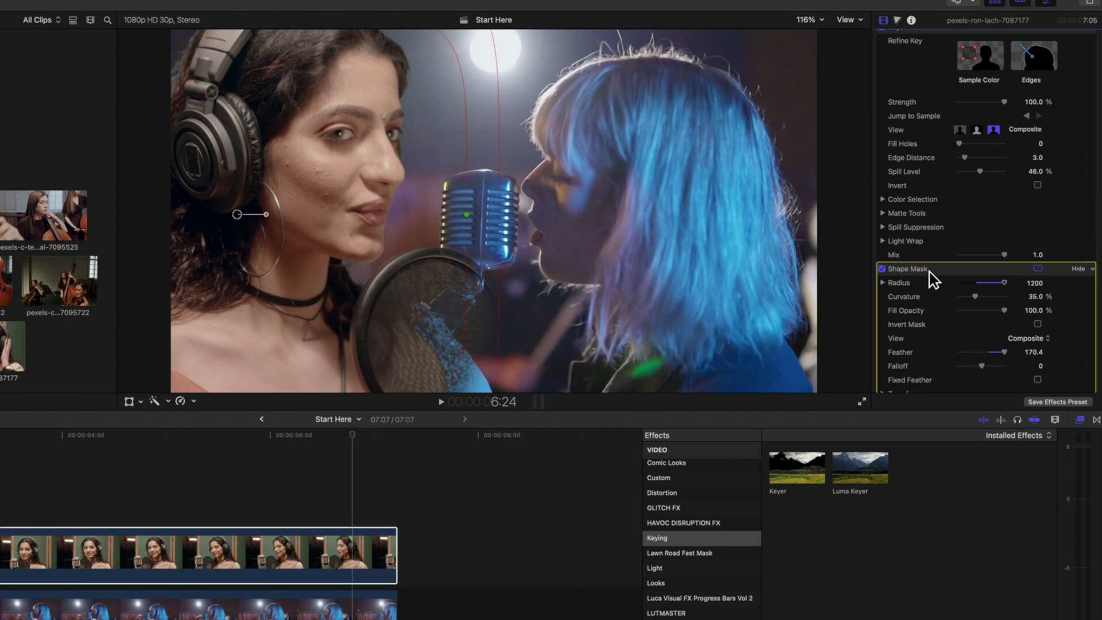
click(882, 269)
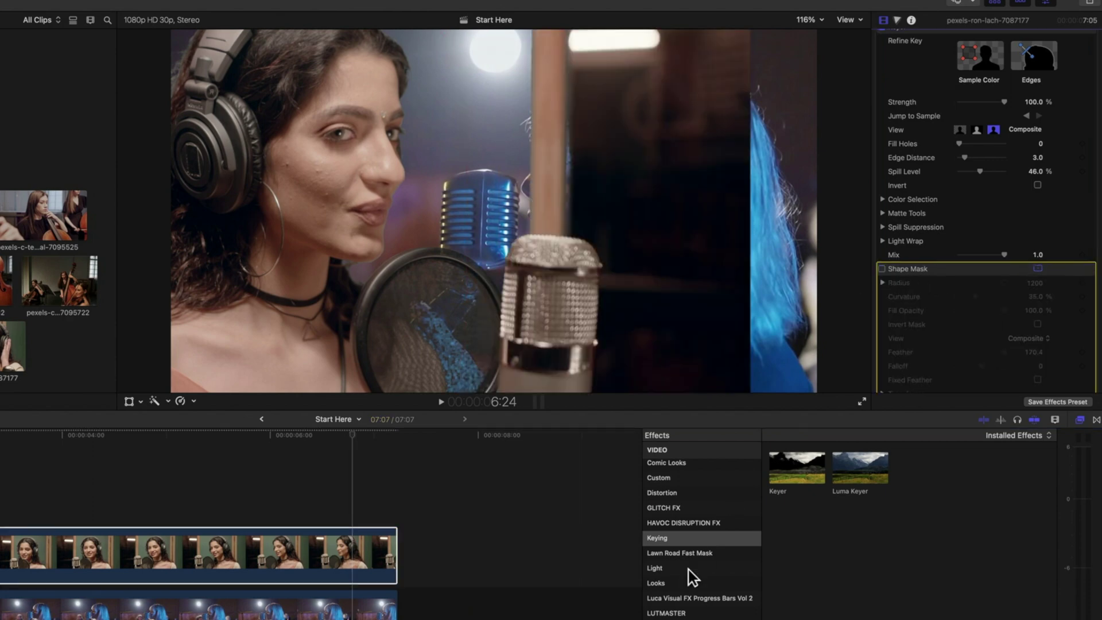
click(672, 618)
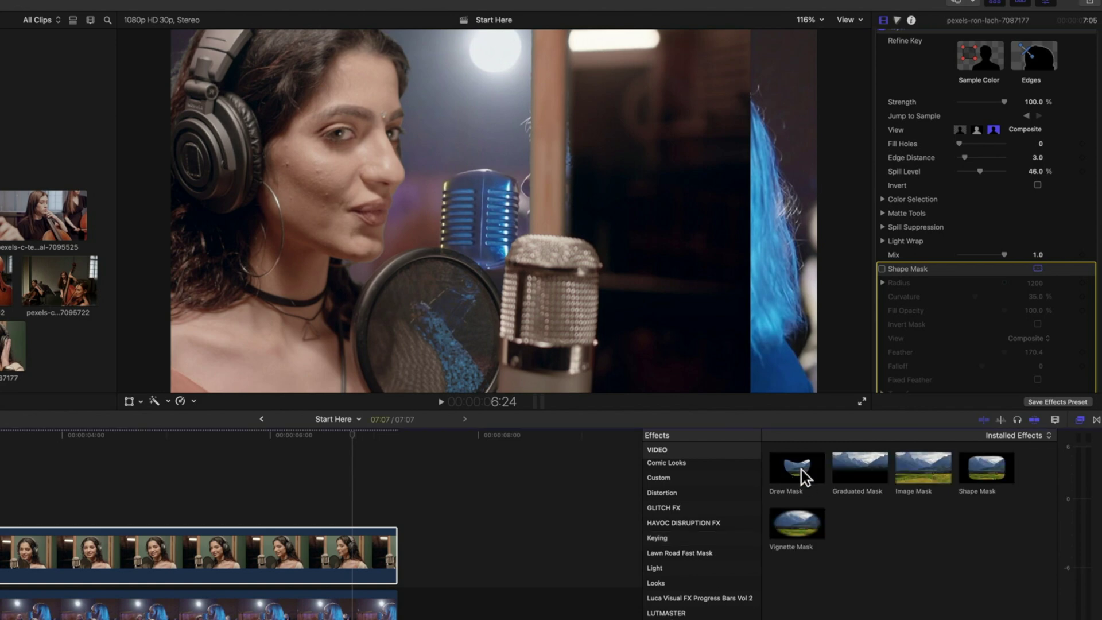
mouse_move(800, 469)
mouse_down()
mouse_move(213, 458)
mouse_move(148, 561)
mouse_up()
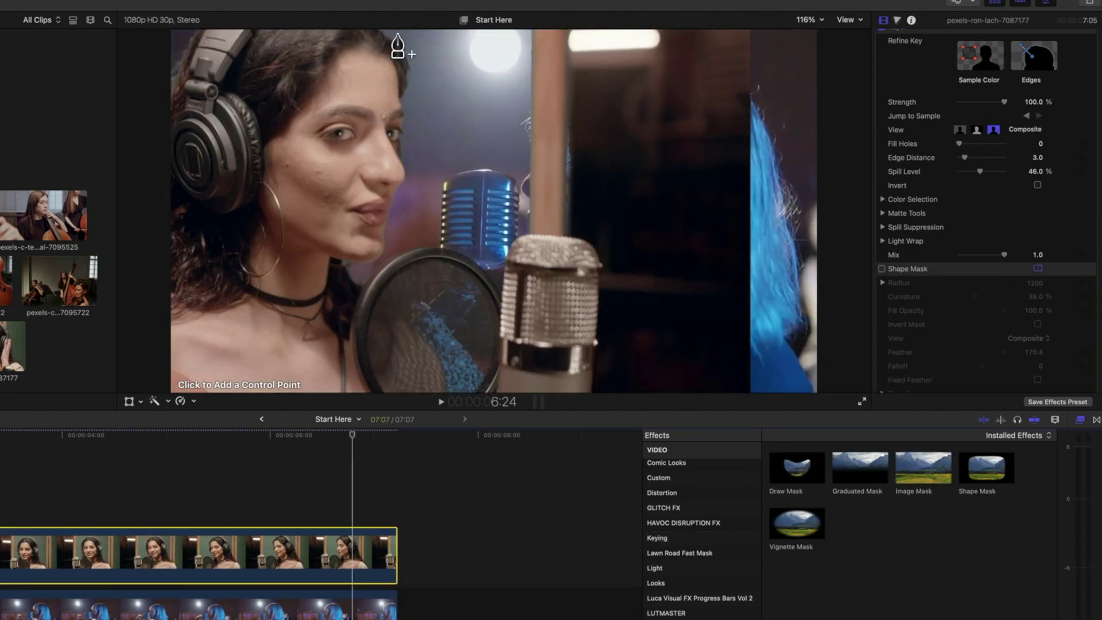
Place the first Draw Mask points from the top of the frame down to the bottom
click(450, 44)
click(478, 103)
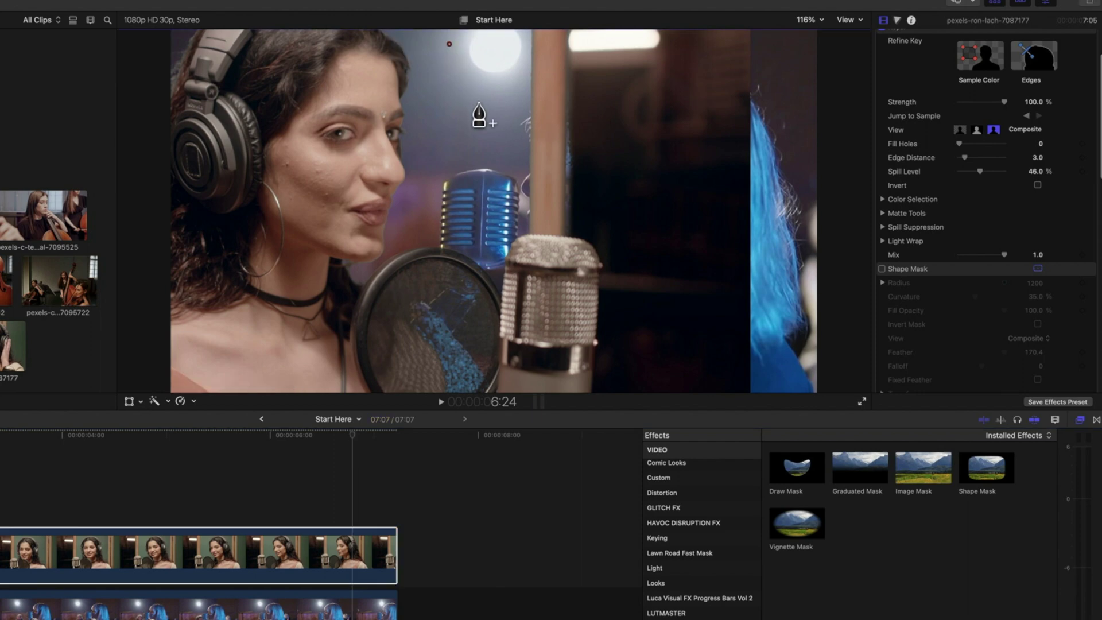
click(484, 219)
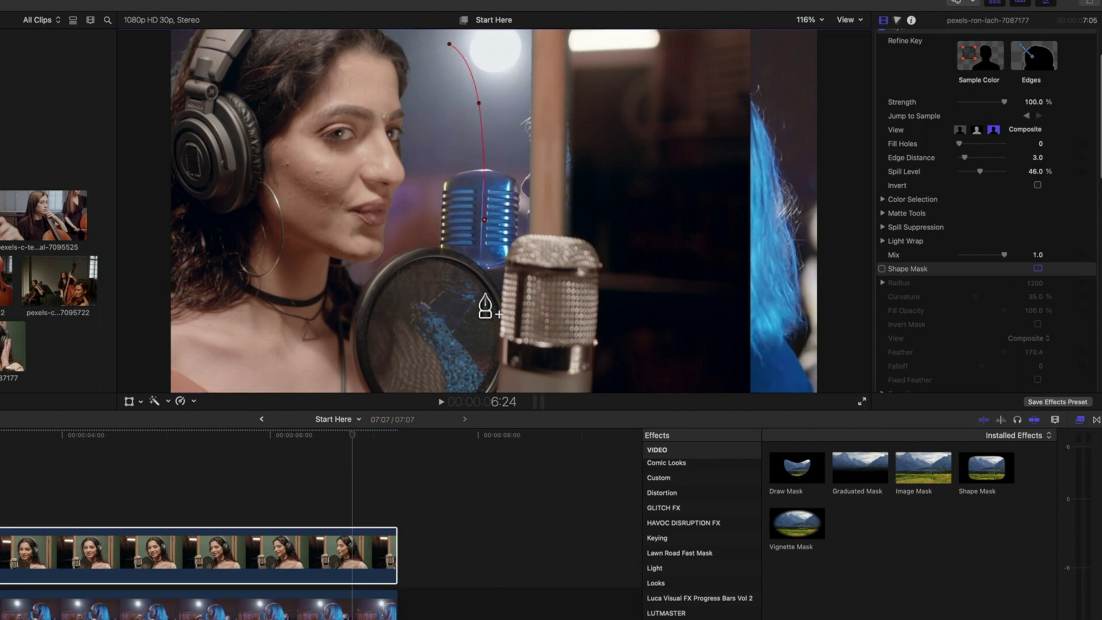
right_click(449, 303)
click(457, 376)
Set the viewer to 50%, add mask points outside the left frame edge and close the shape
click(808, 21)
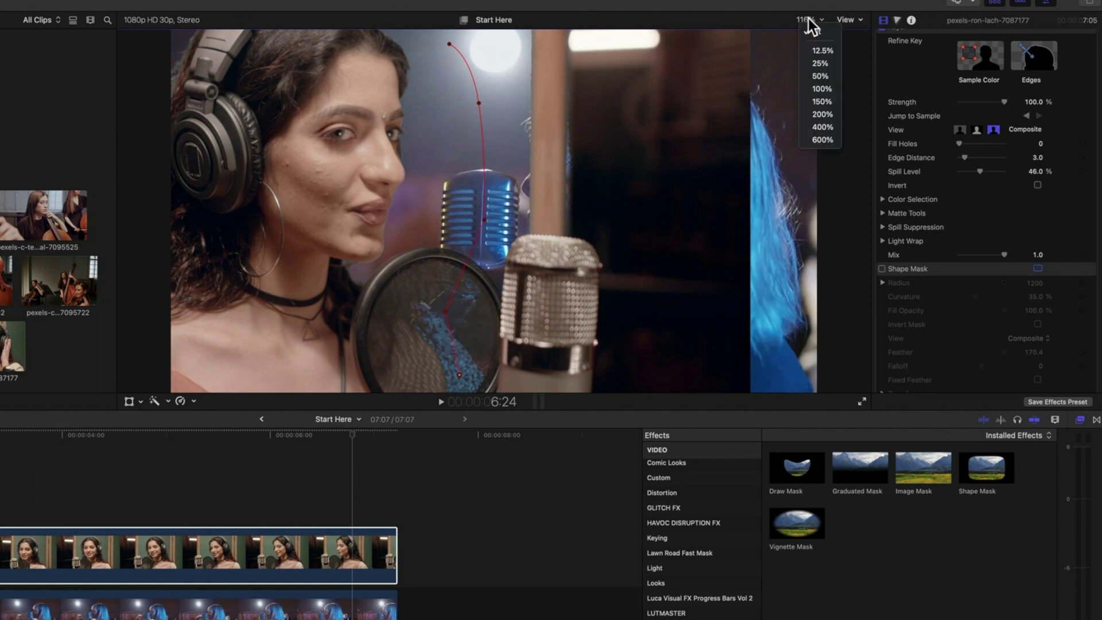
click(815, 76)
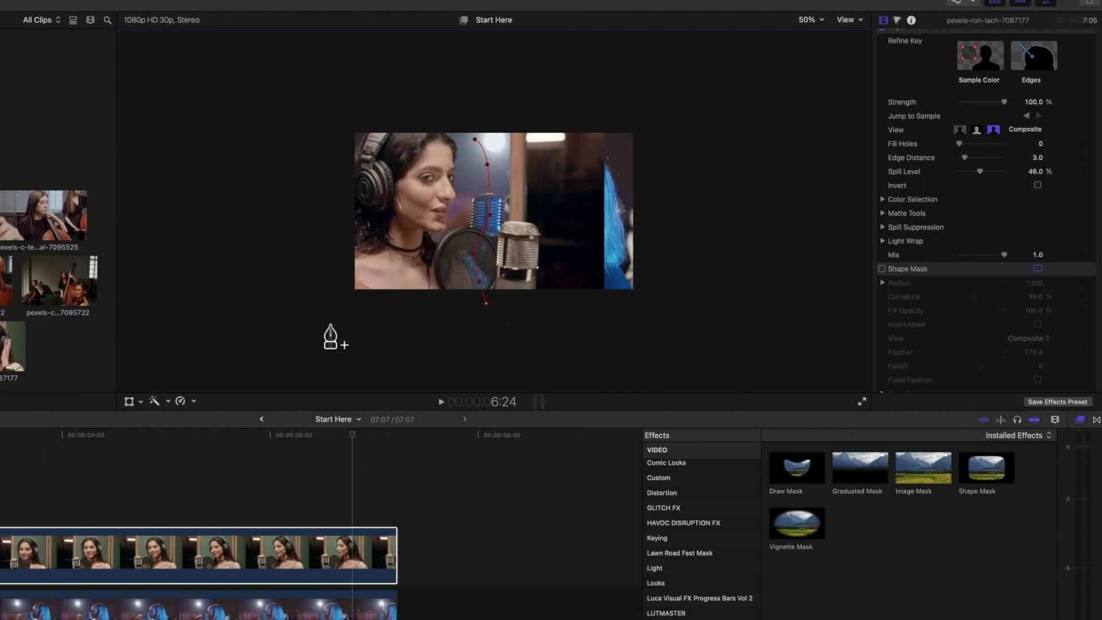
click(325, 323)
click(307, 98)
click(474, 97)
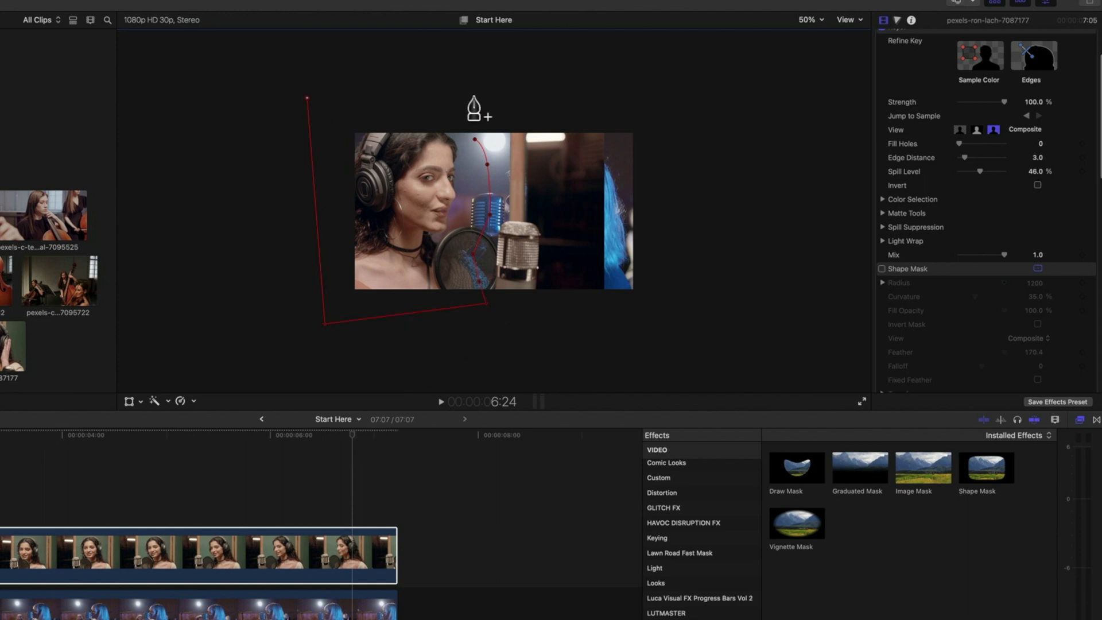
click(474, 139)
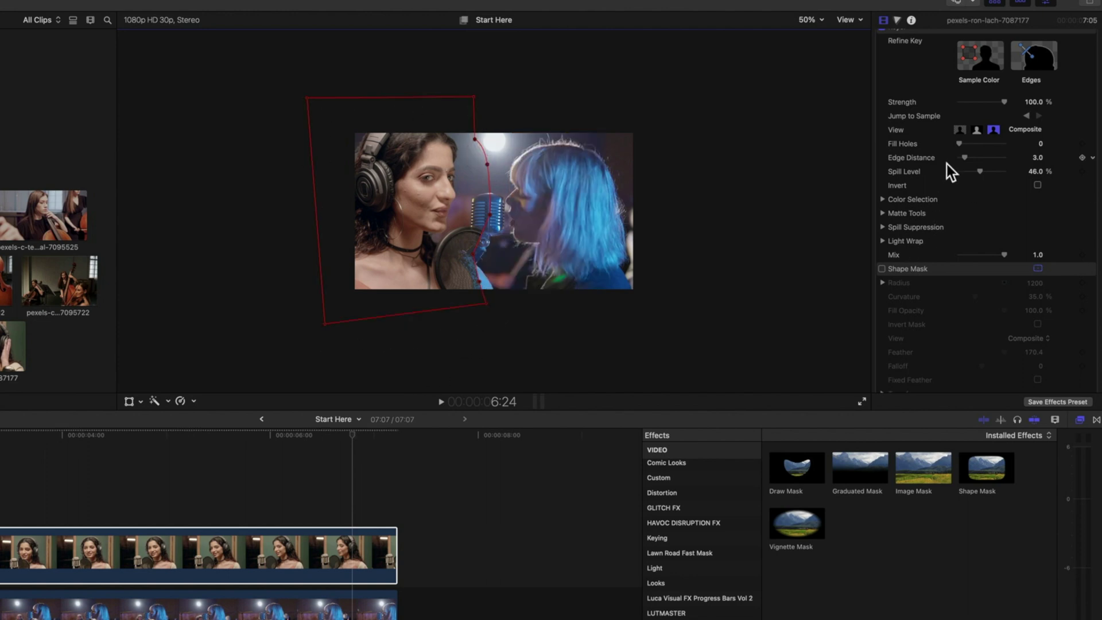
scroll(946, 164, down, 8)
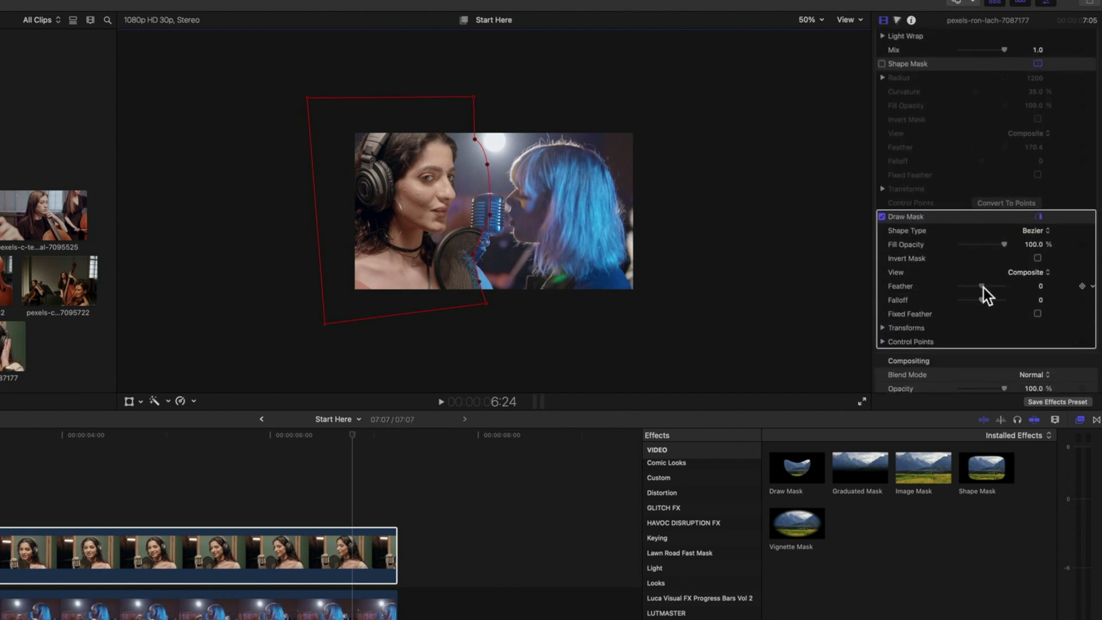
Drag the Draw Mask Feather to -292.4 to soften the mask edge
mouse_move(983, 288)
mouse_down()
mouse_move(966, 288)
mouse_move(996, 287)
mouse_move(951, 284)
mouse_move(966, 289)
mouse_up()
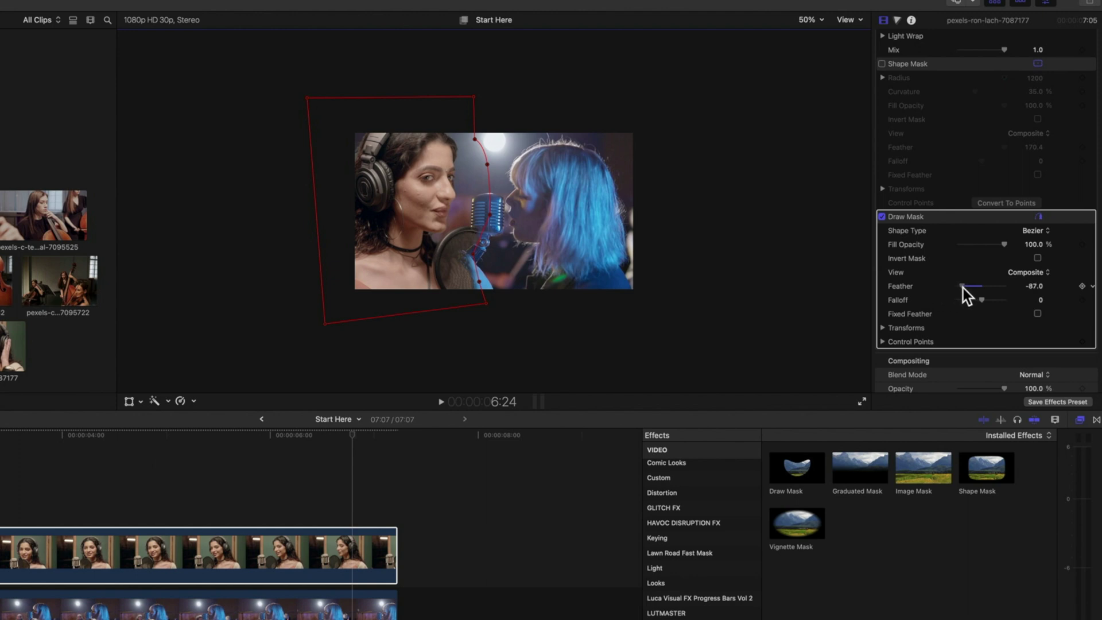
drag(1035, 287, 1033, 286)
drag(1033, 286, 1034, 287)
click(86, 546)
Set the viewer zoom to Fit and stop playback to check the blended mask
click(809, 23)
click(810, 37)
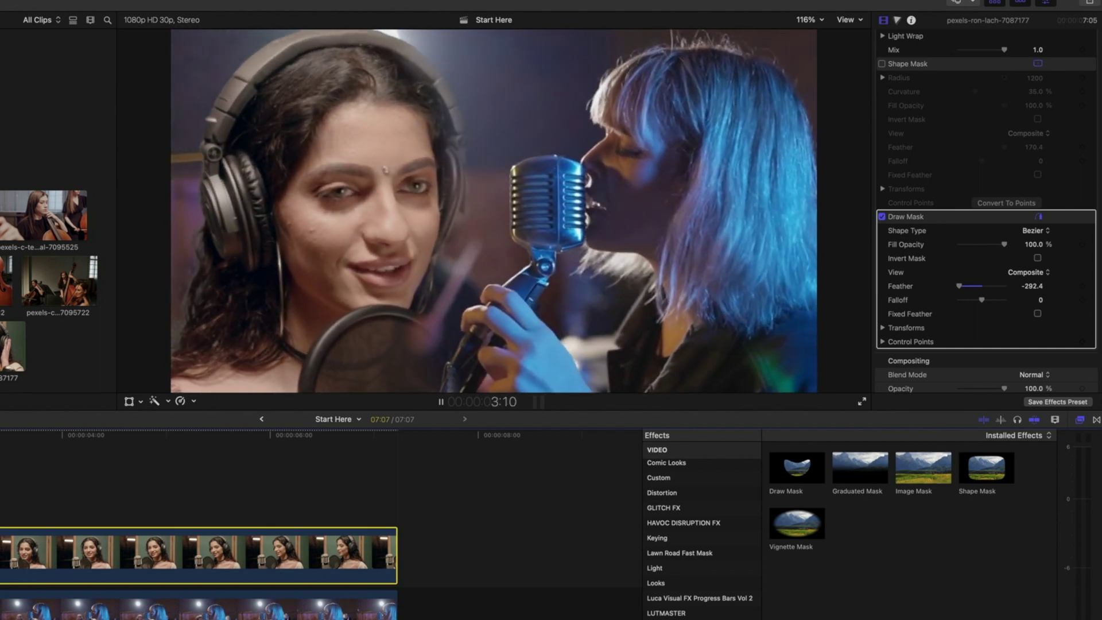
key(space)
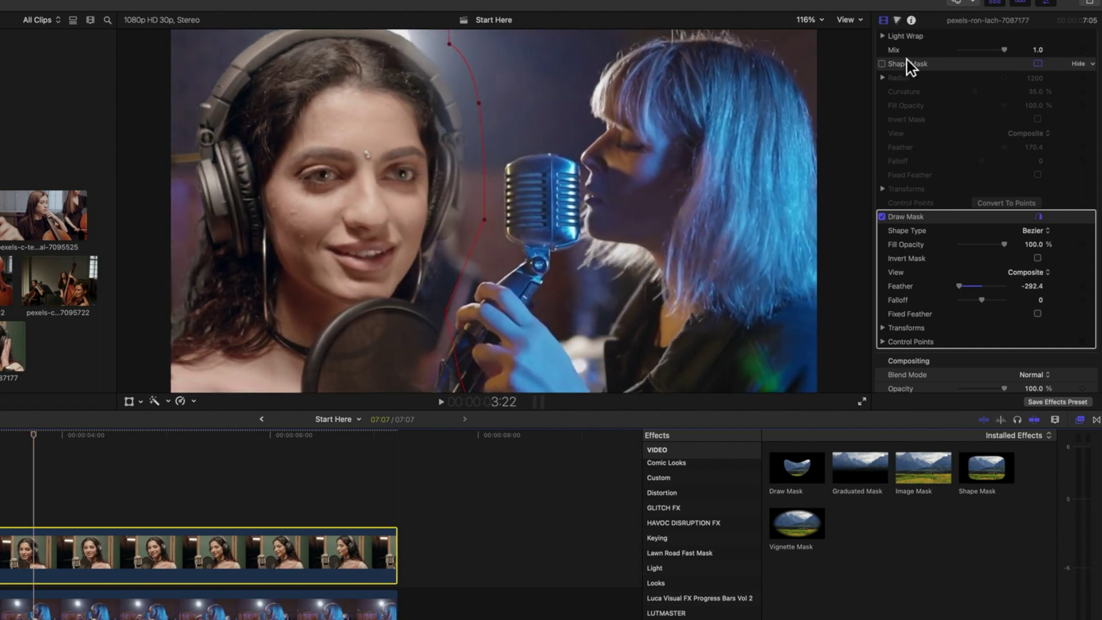
Raise the Keyer's Fill Holes to 0.89, then replay the composite from the beginning
scroll(928, 119, up, 10)
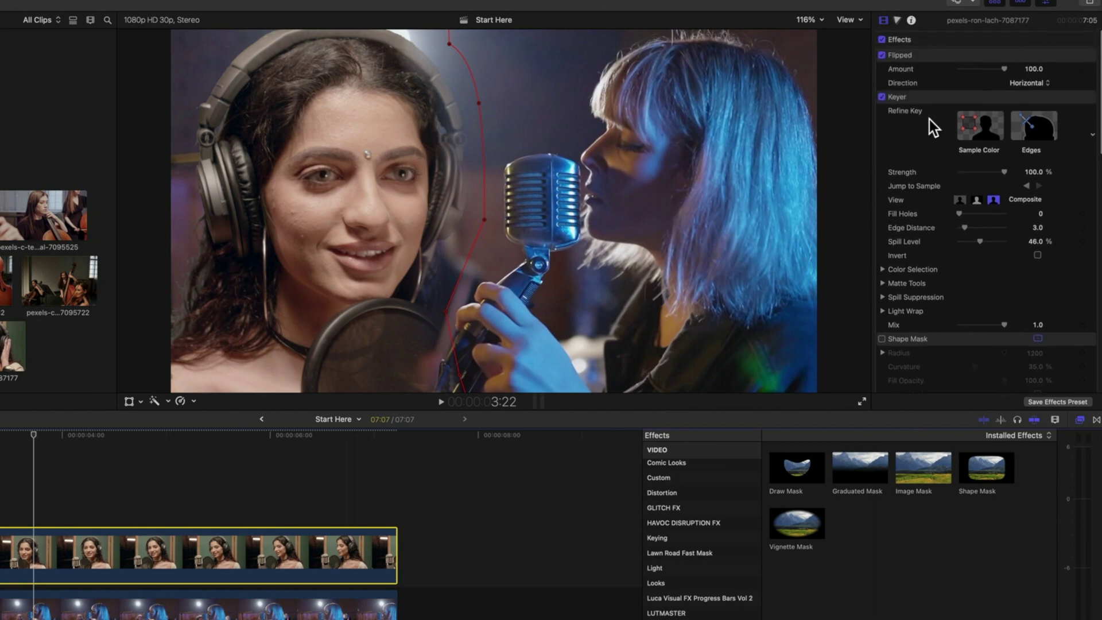
click(935, 98)
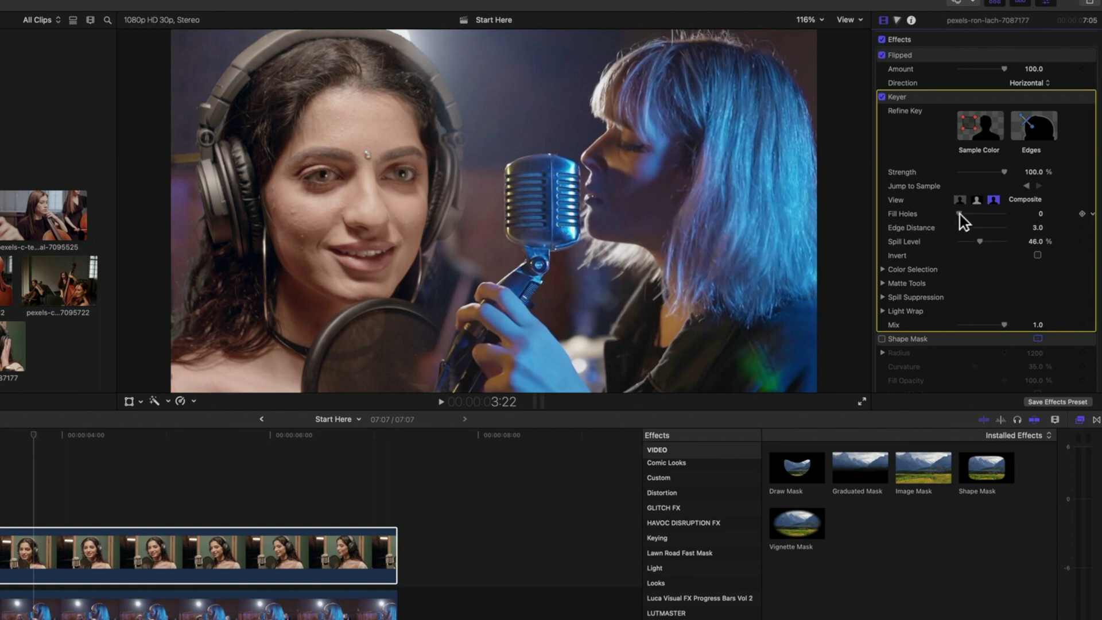
click(37, 430)
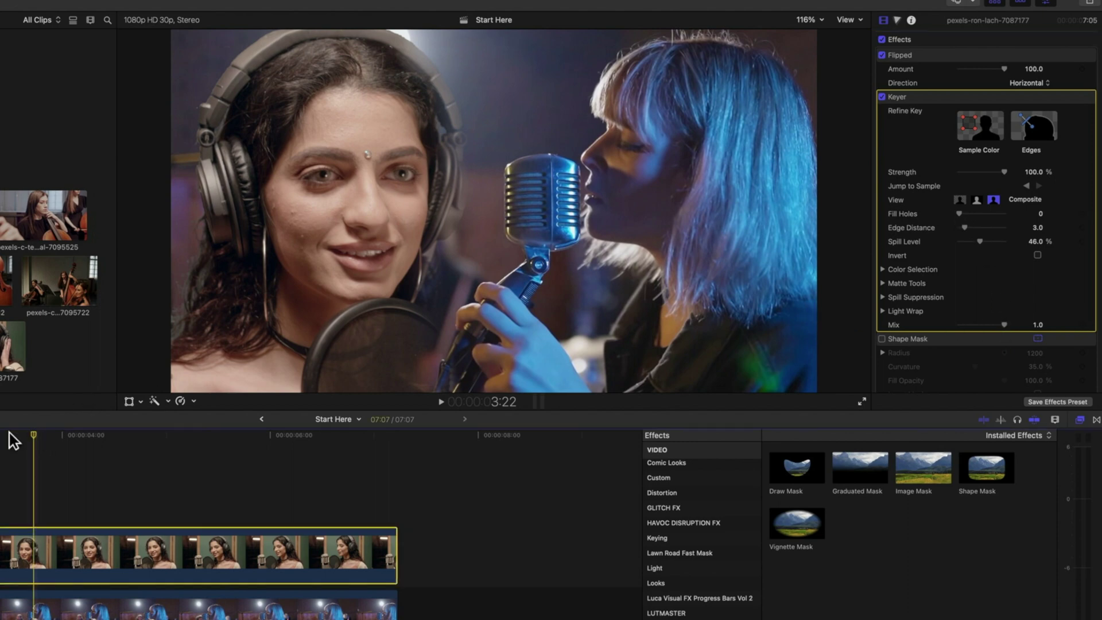
key(Up)
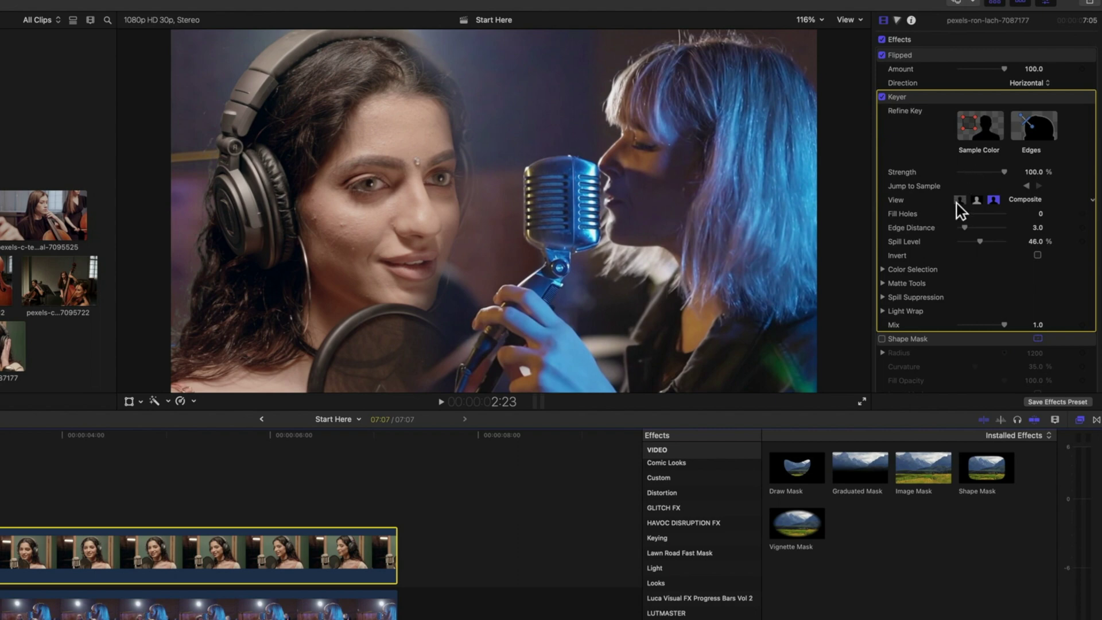
drag(960, 216, 963, 216)
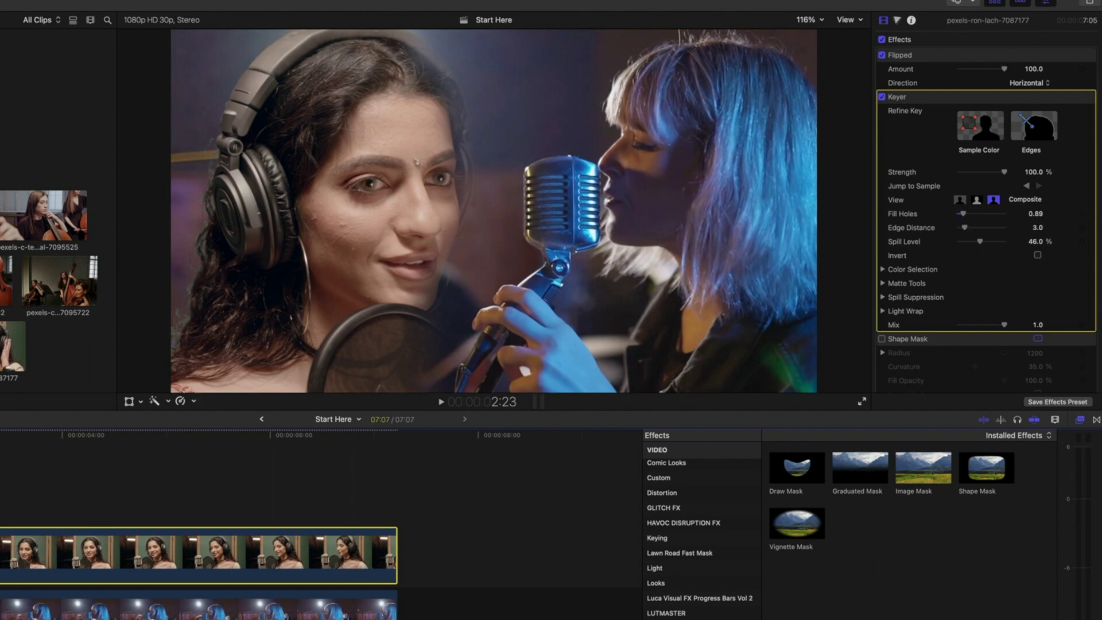
key(space)
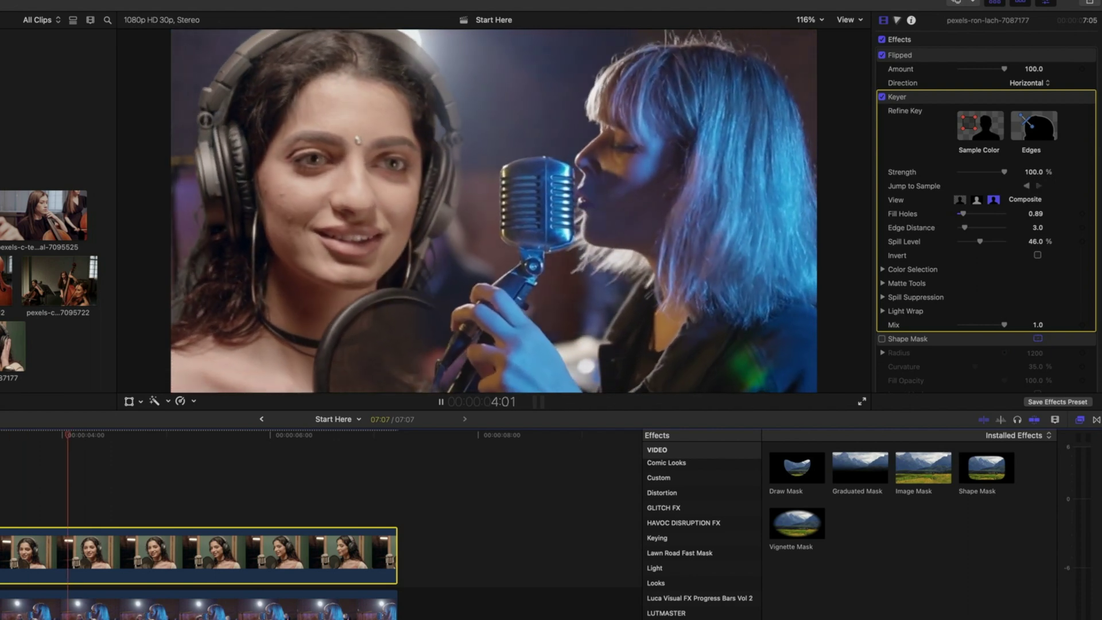
key(Home)
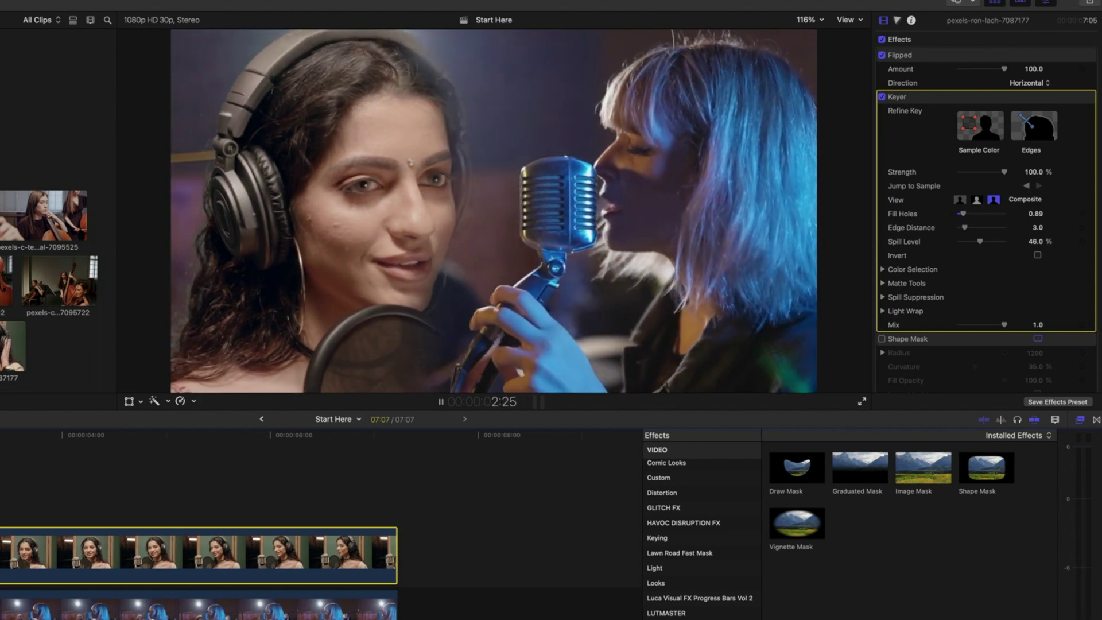
Open the Blend Video project and play it from the start to review the two-cellist blend
key(space)
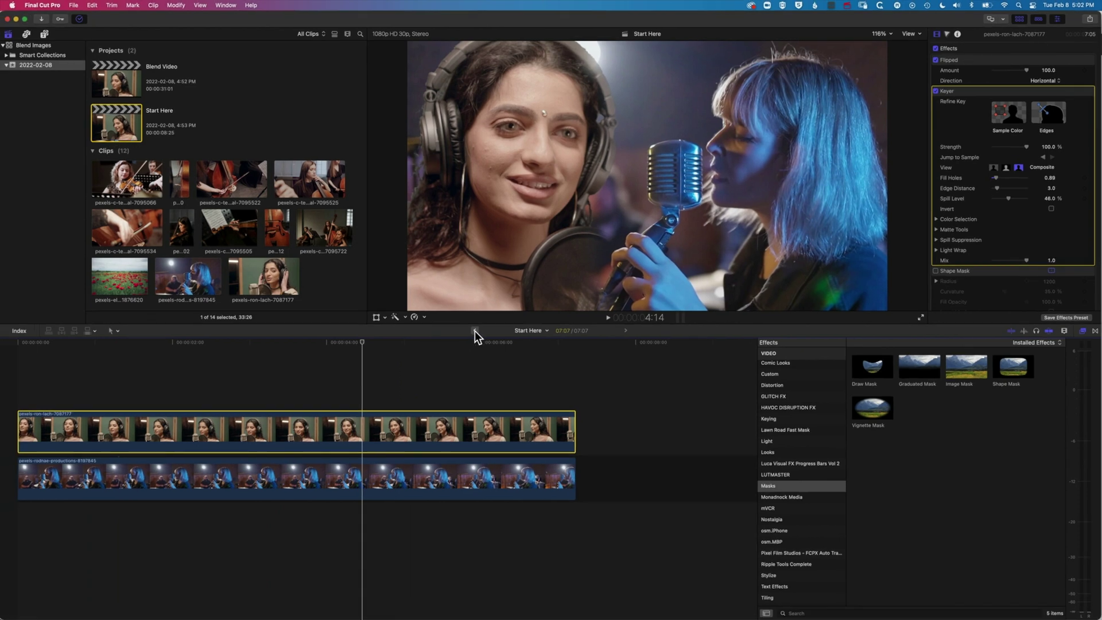
click(275, 414)
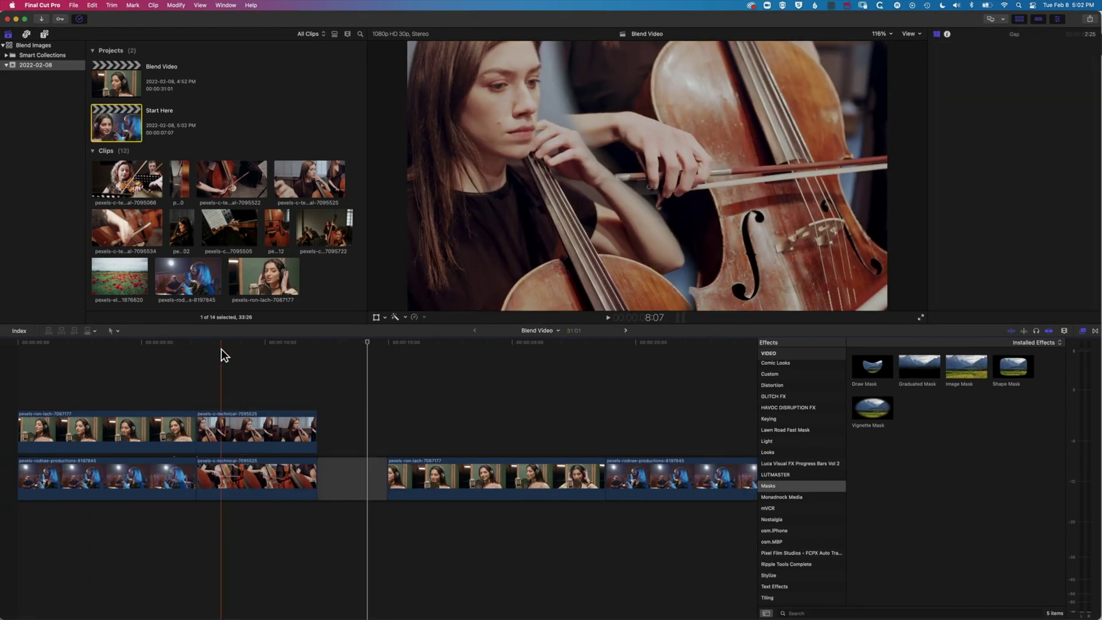
key(Home)
key(space)
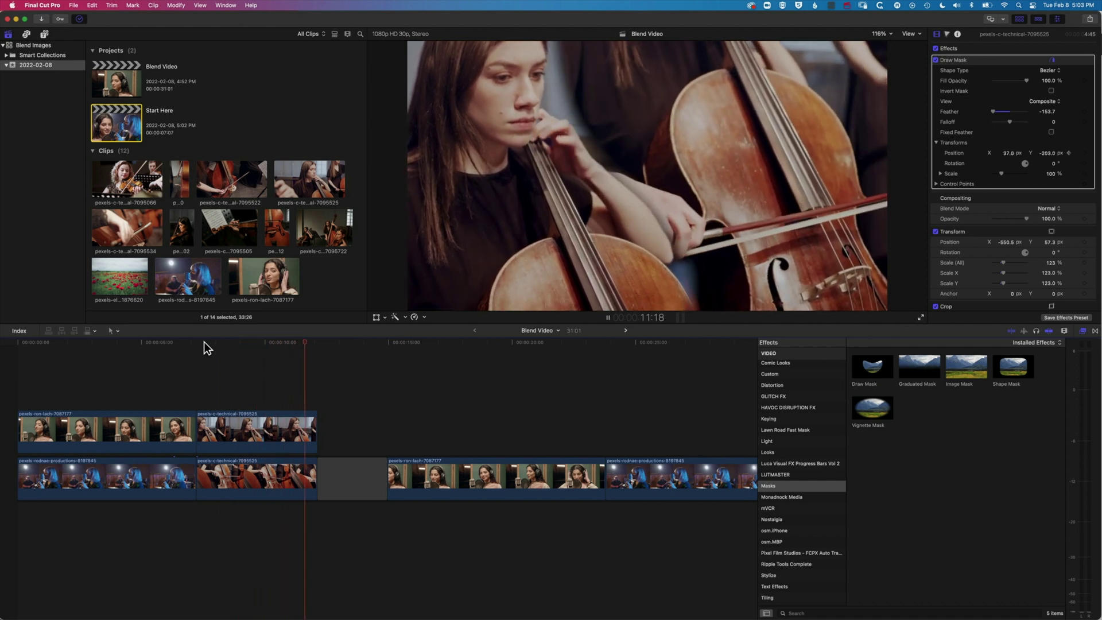
key(space)
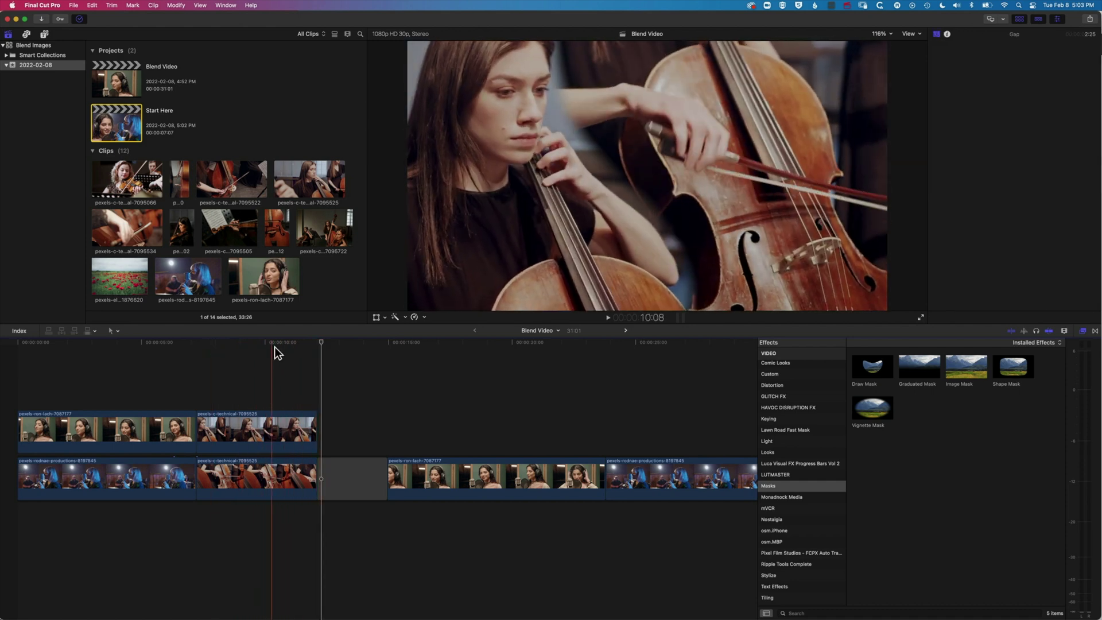